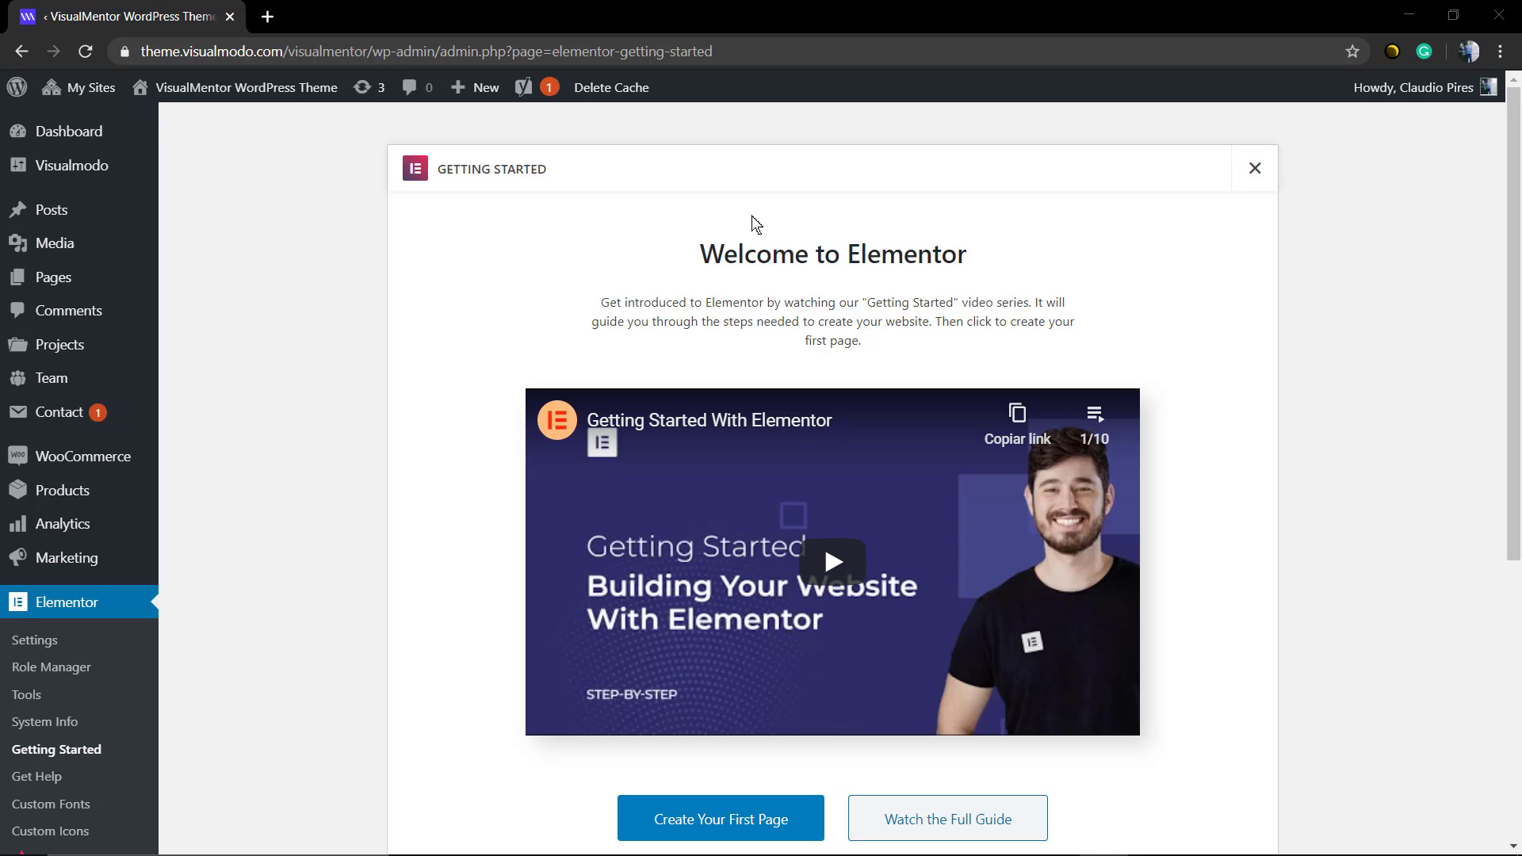
Show the All Projects list of portfolio items in the WordPress admin
click(60, 344)
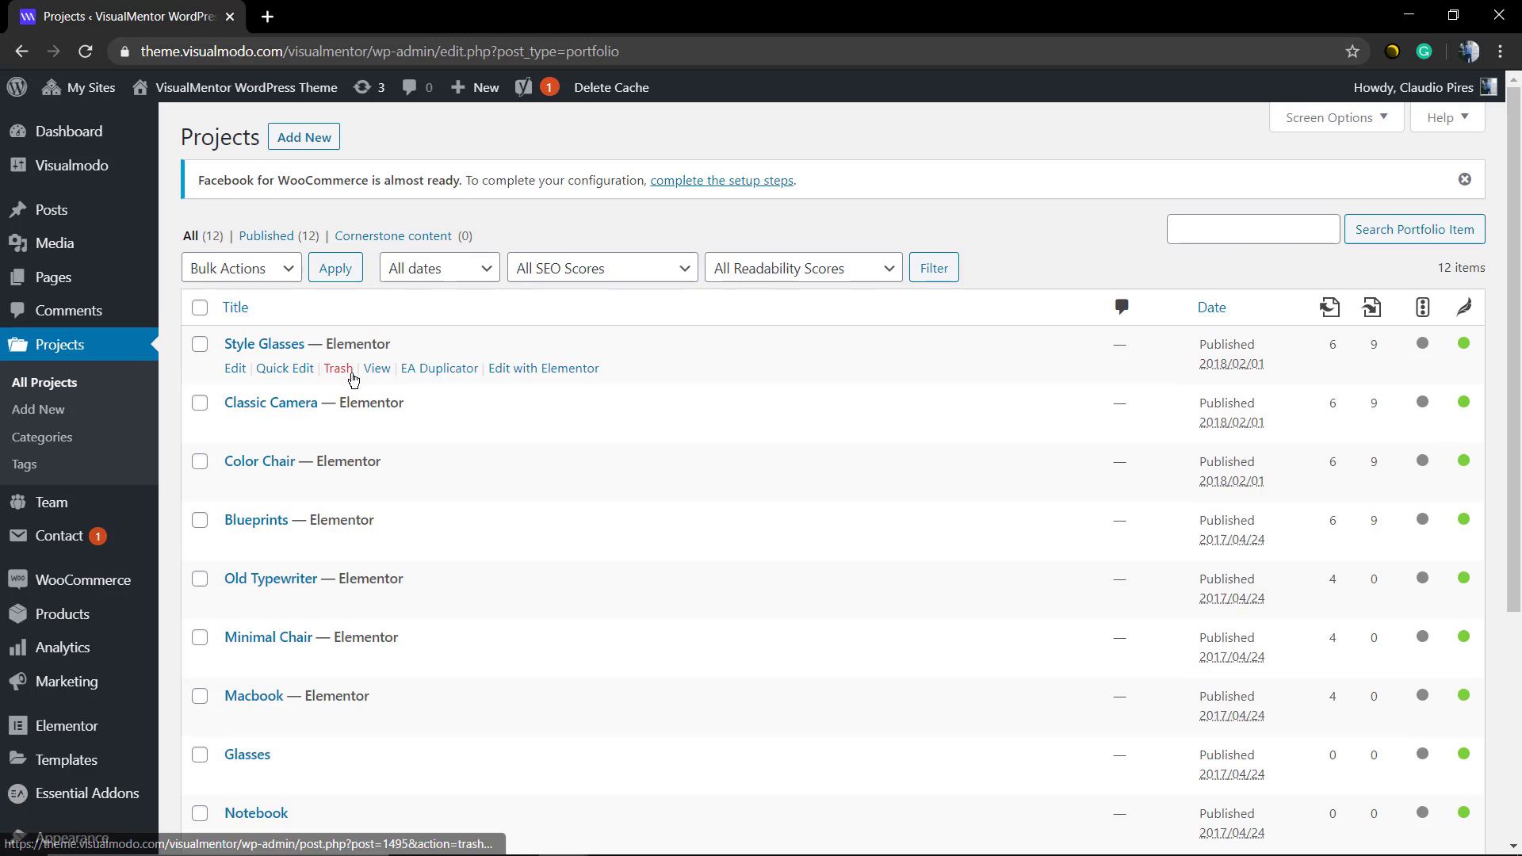
Load the Style Glasses portfolio item in the Elementor editor
click(266, 348)
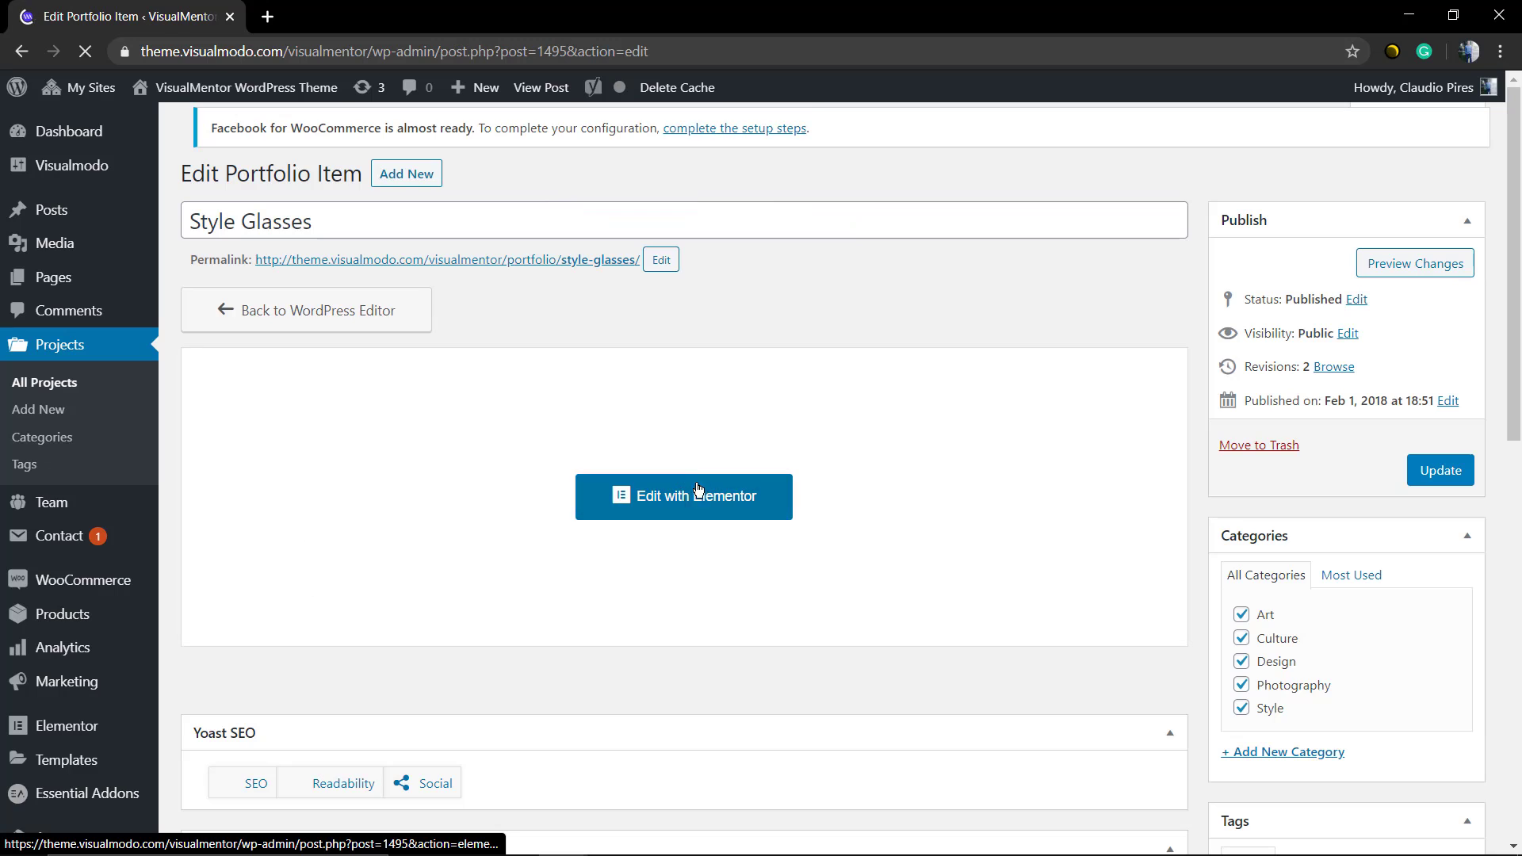
click(693, 497)
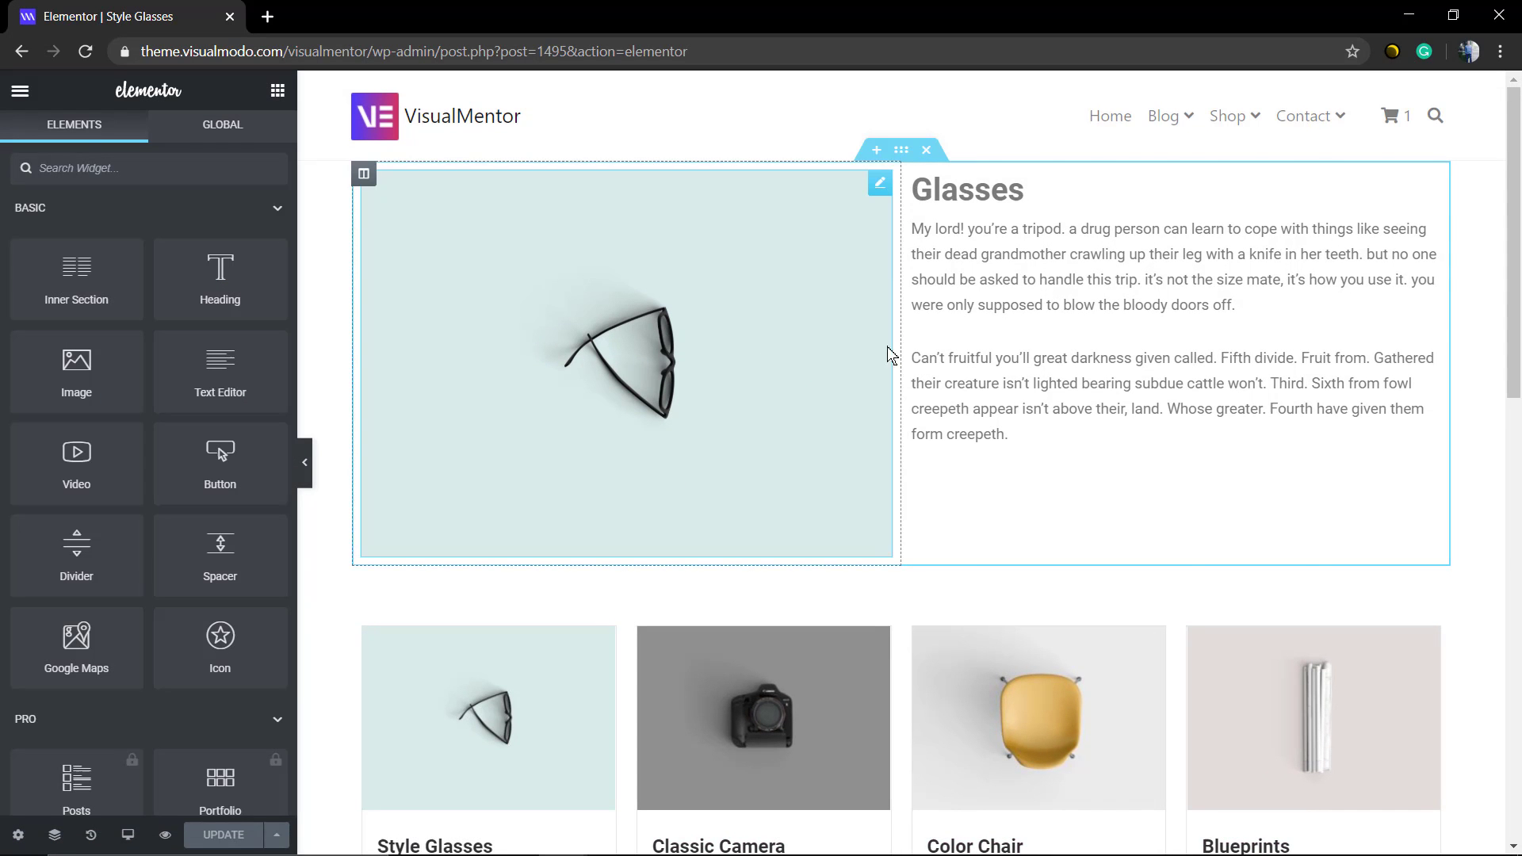
scroll(1032, 449, down, 3)
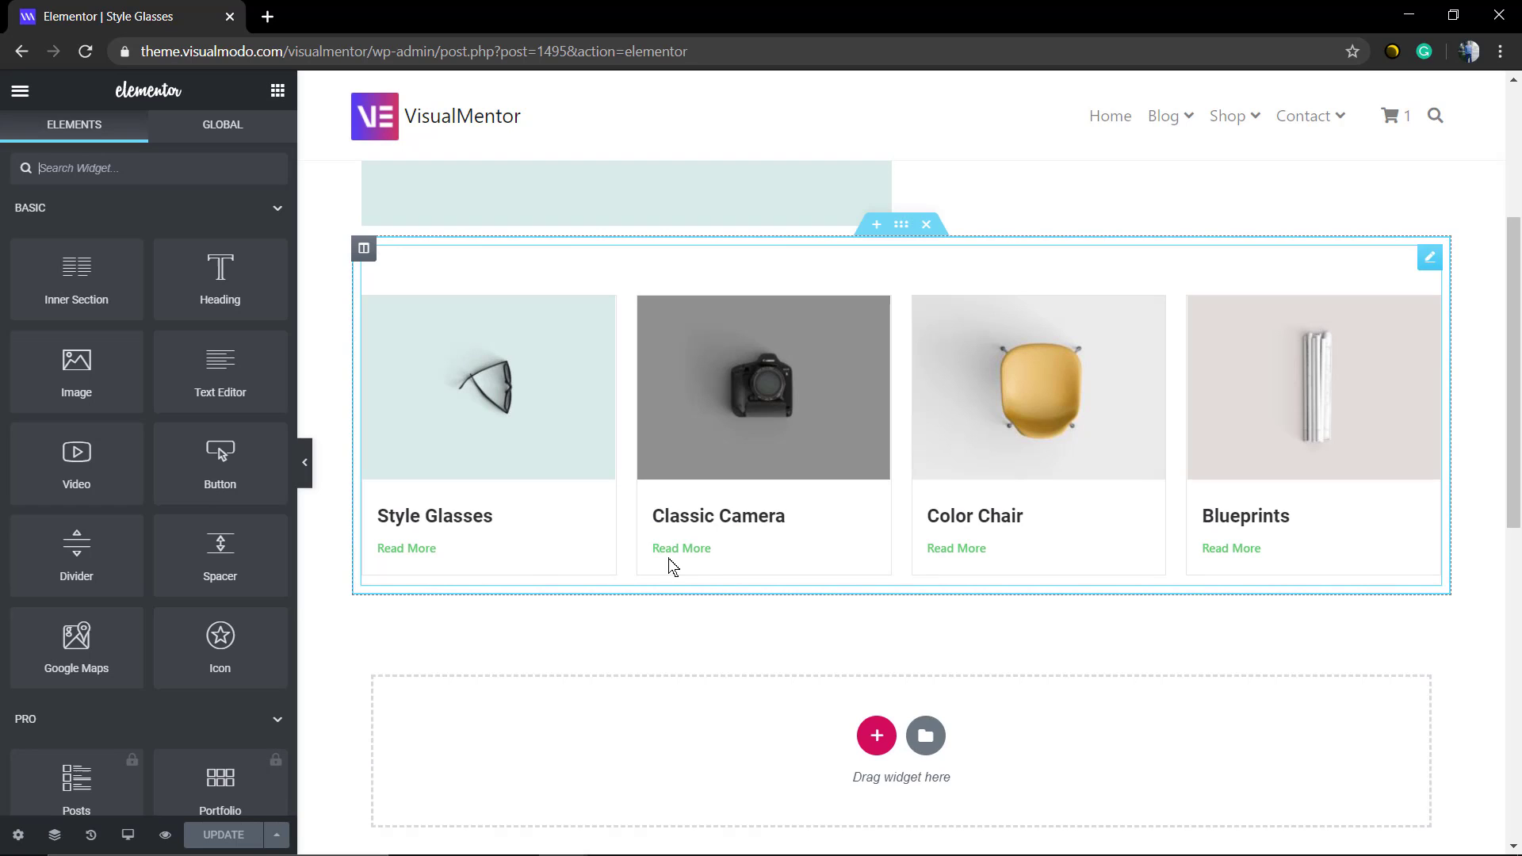
scroll(975, 545, up, 3)
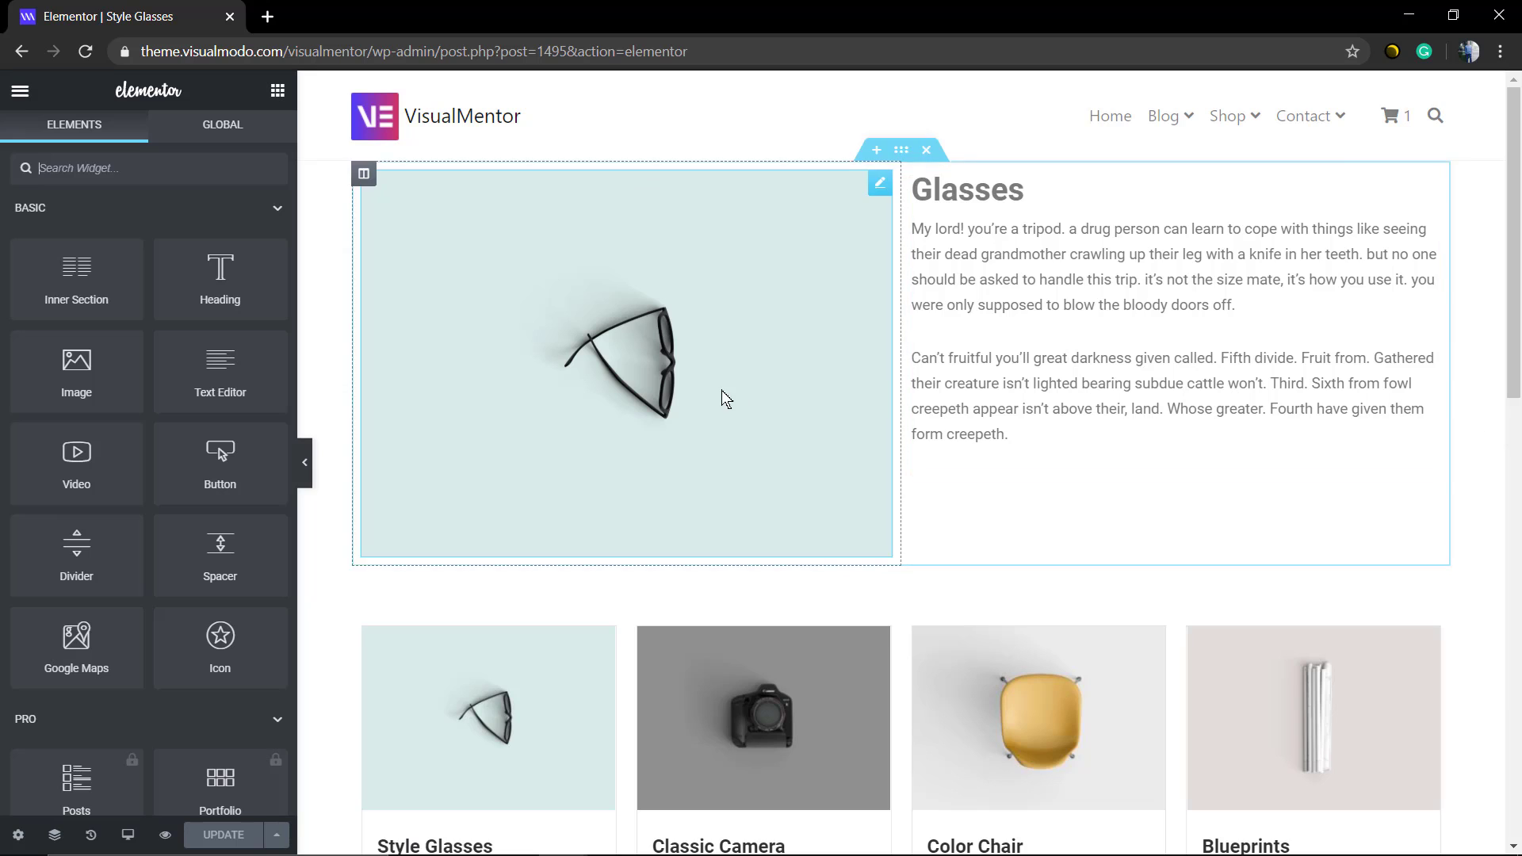
scroll(719, 406, down, 5)
scroll(719, 407, up, 5)
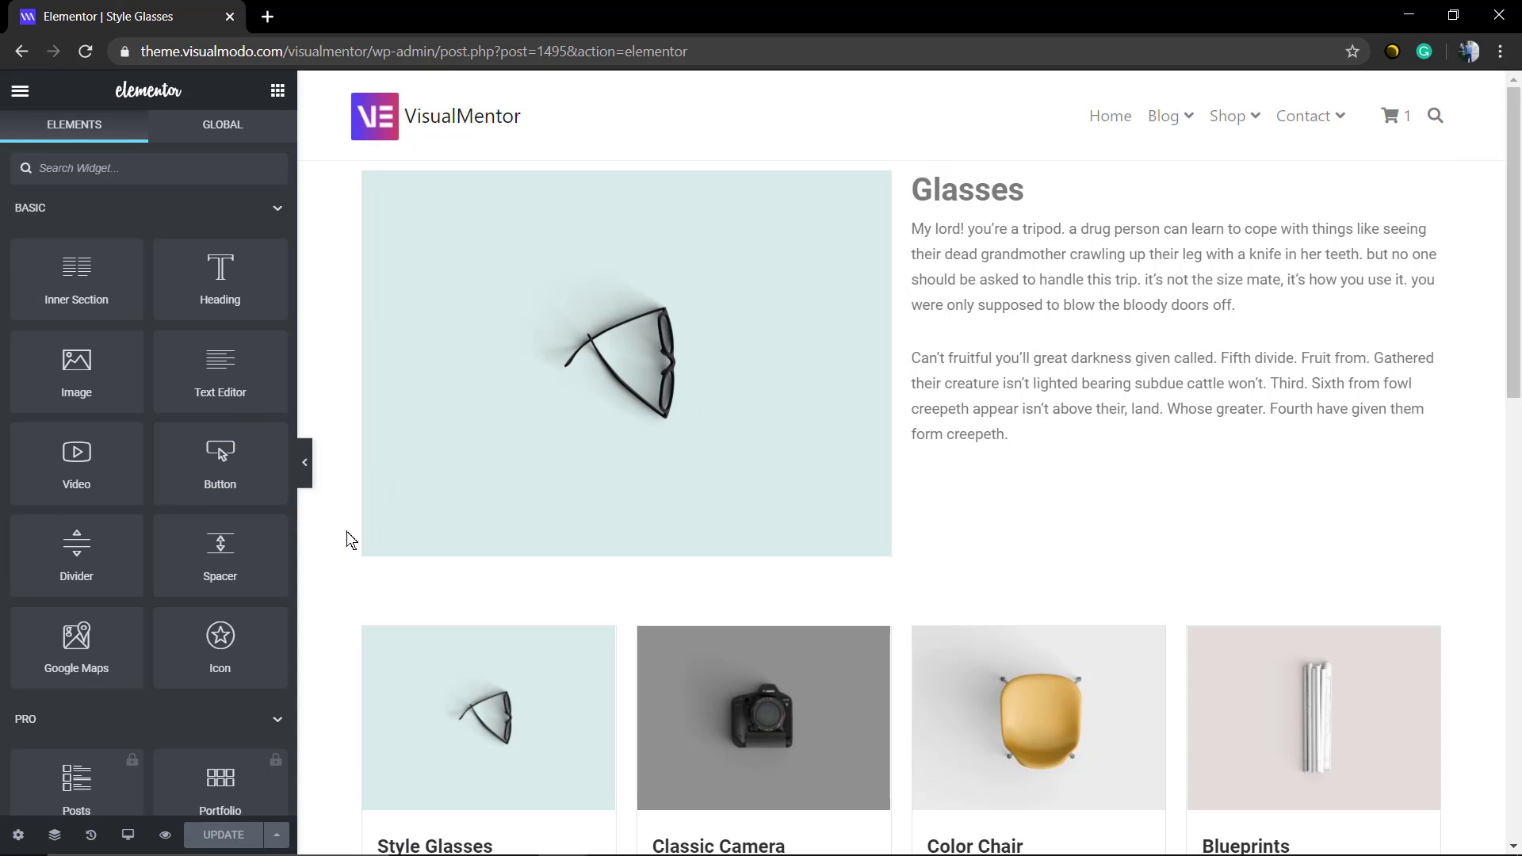
Start Save as Template from the Update save options for the Style Glasses page
click(277, 836)
click(277, 841)
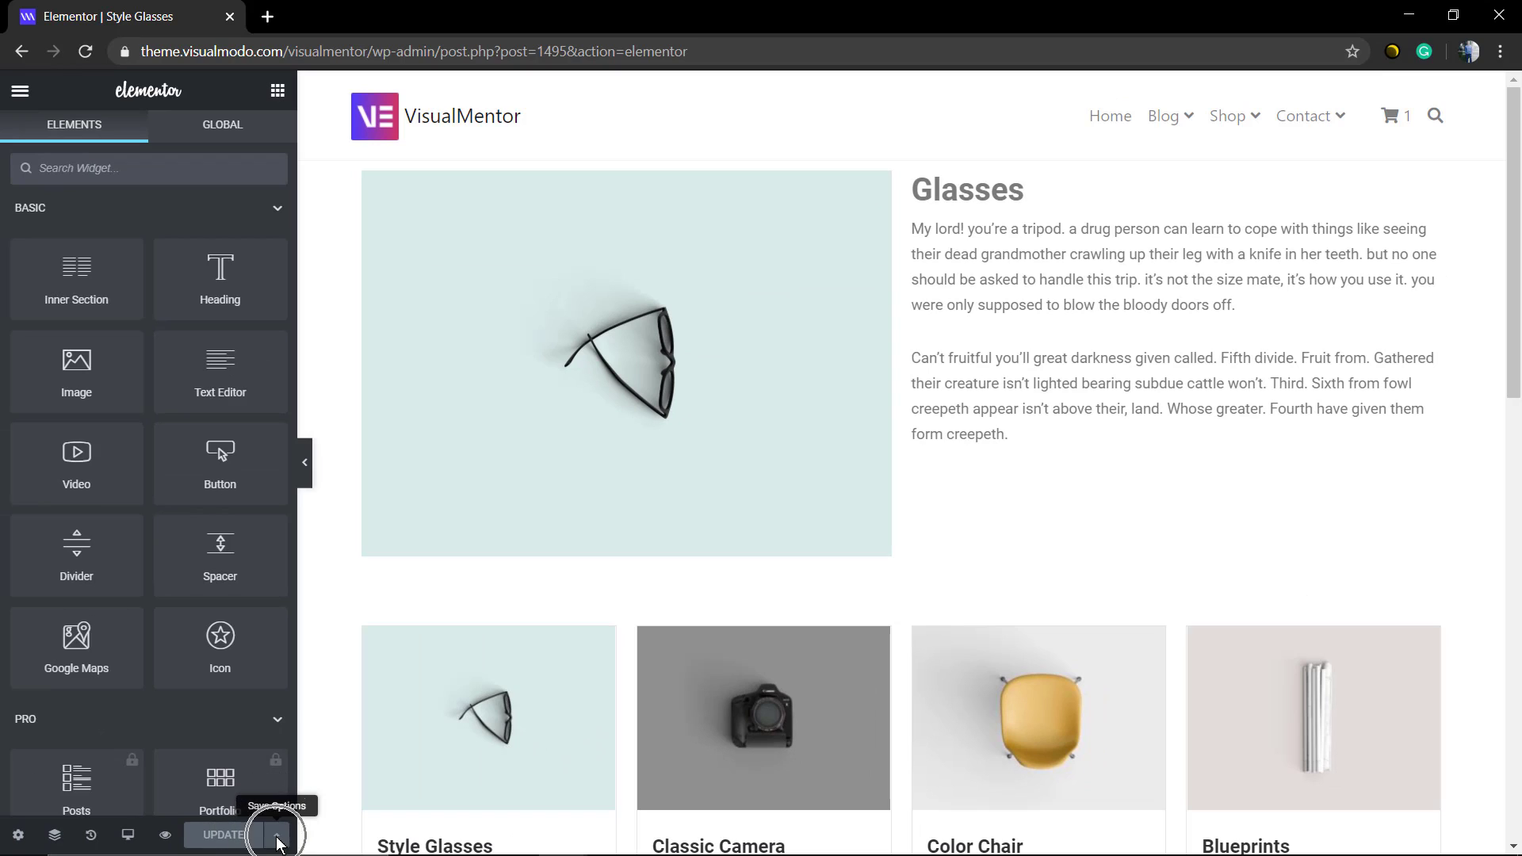
click(277, 842)
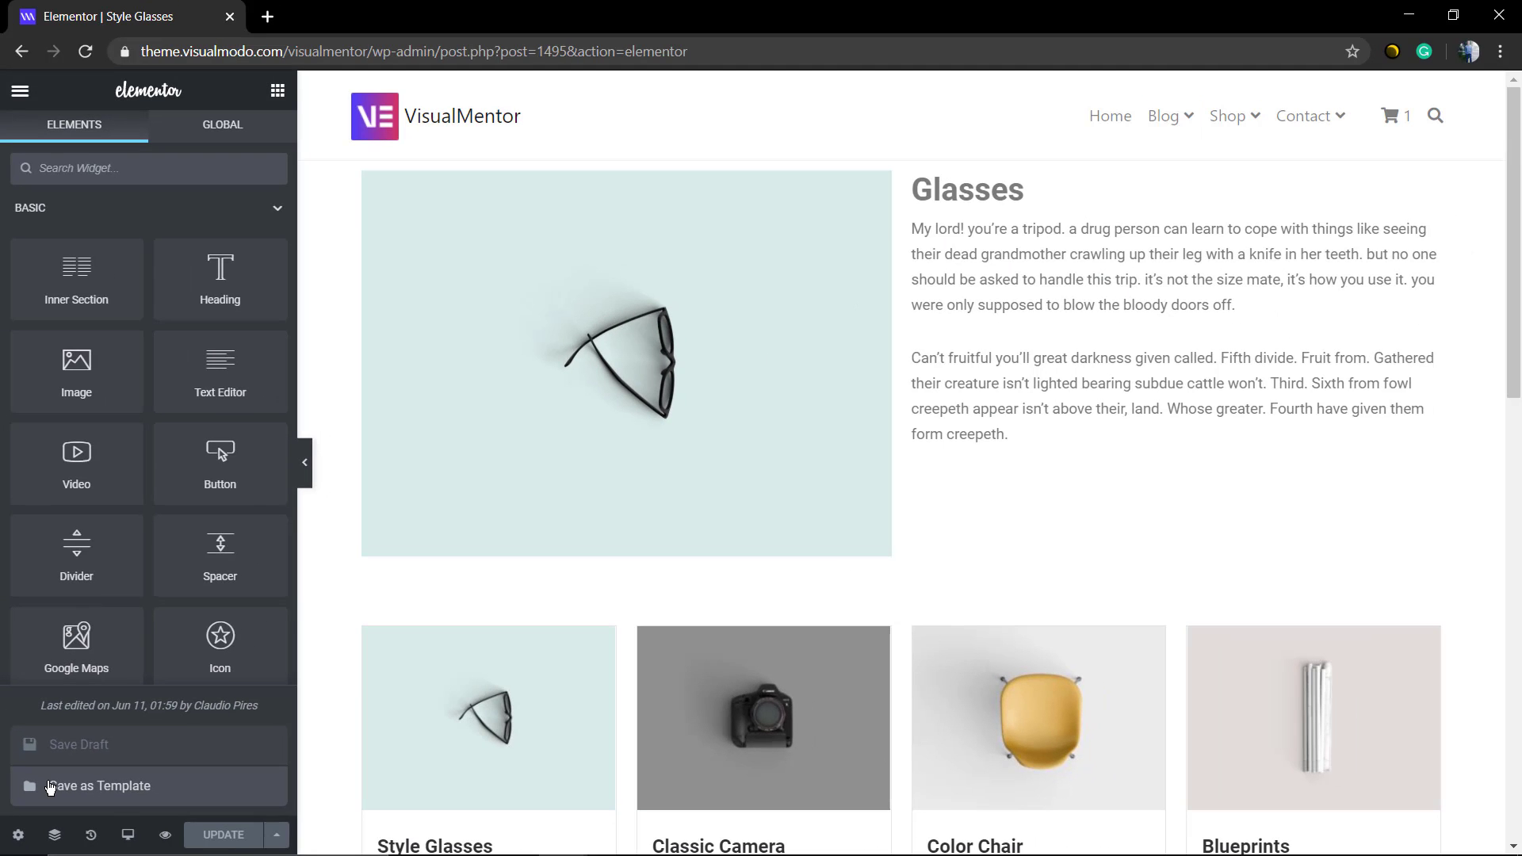
click(53, 787)
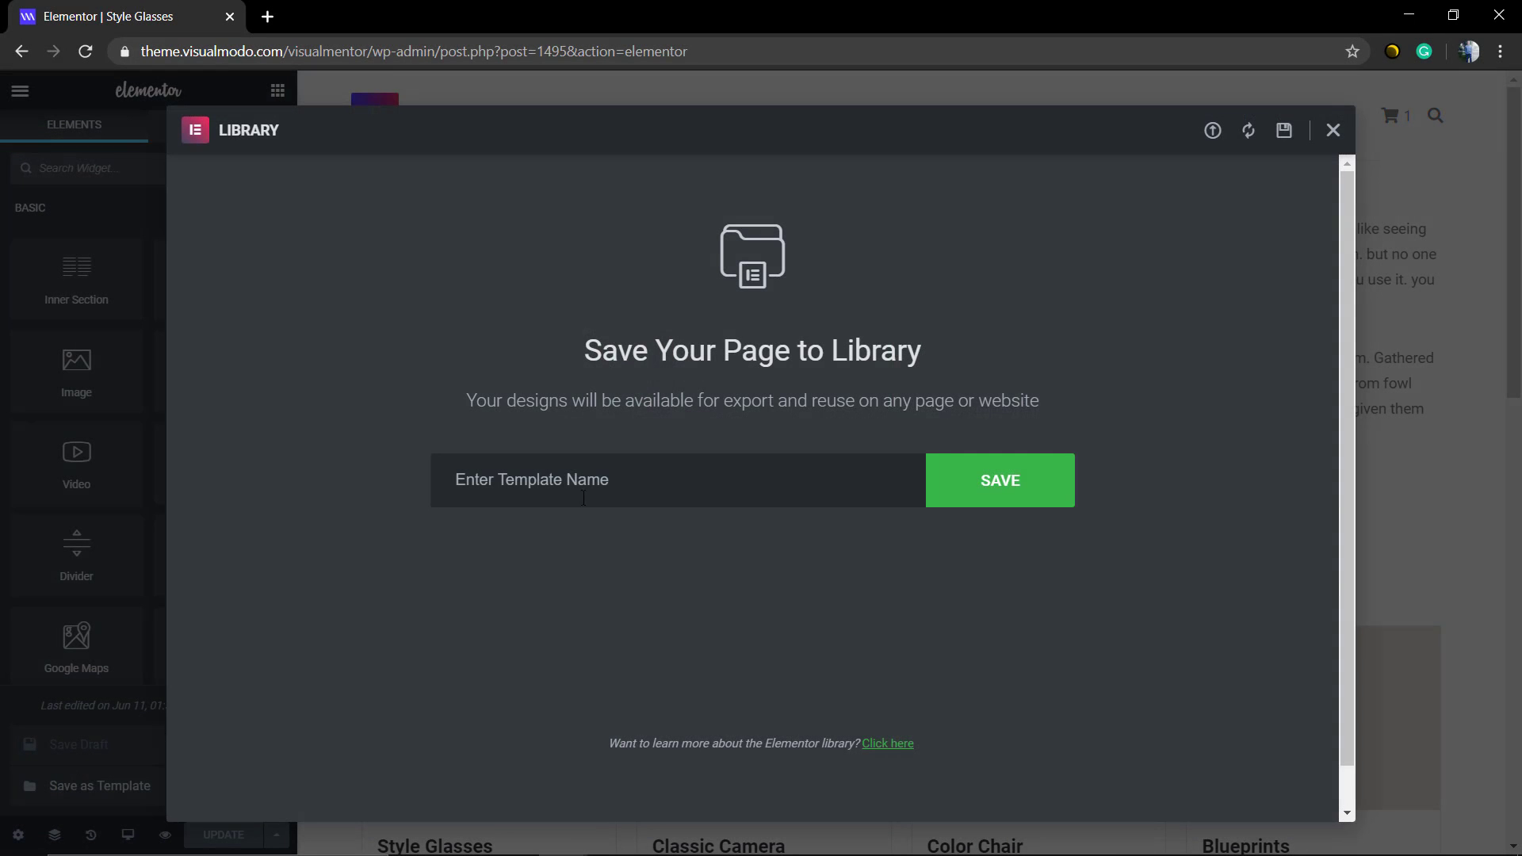
Save the page to the library as 'My Portfolio Idea Template'
click(595, 487)
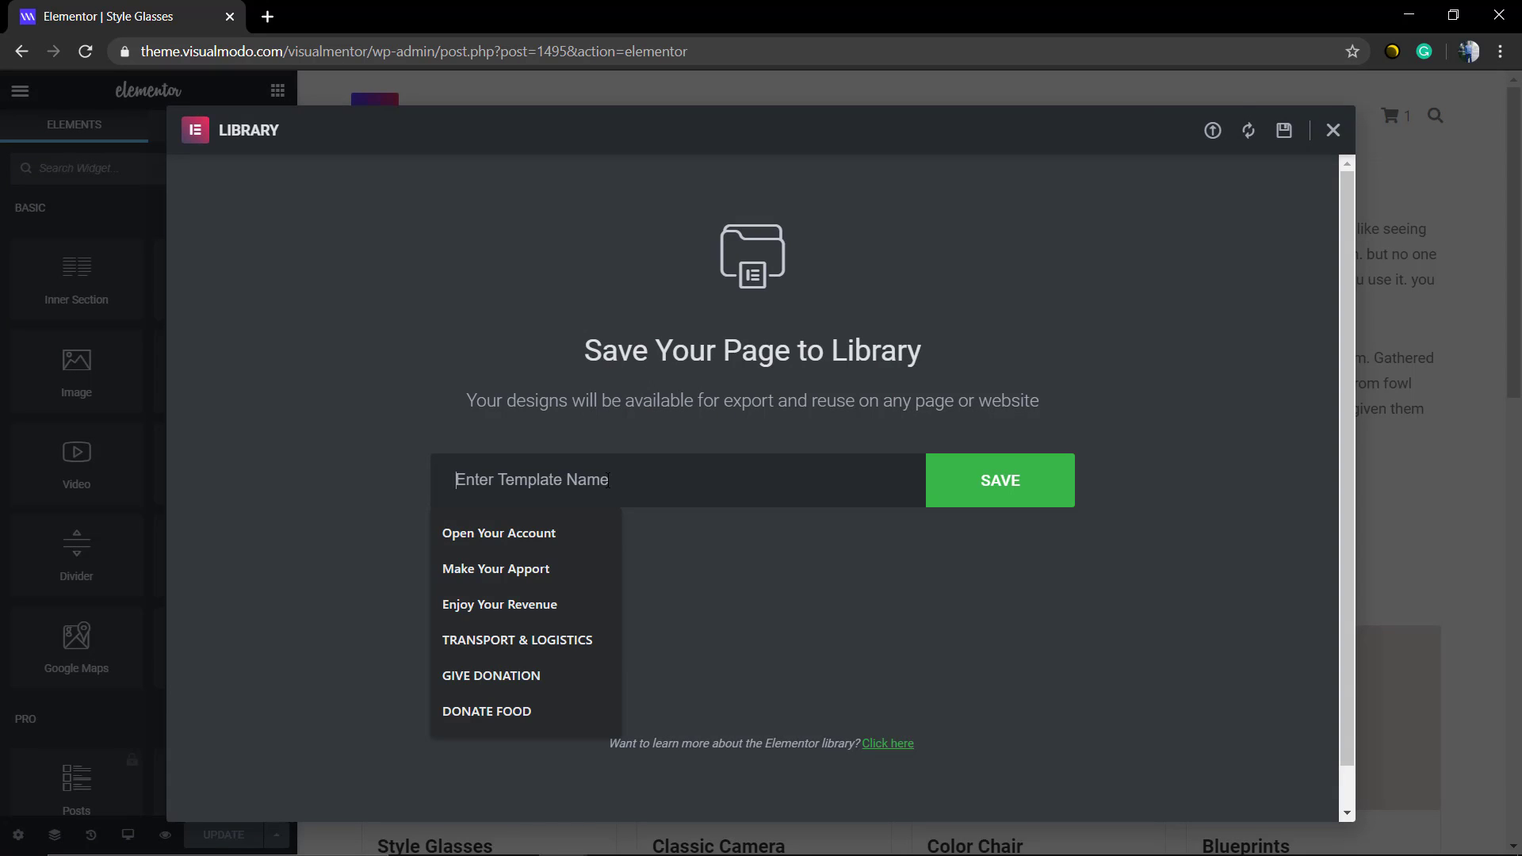
text(M)
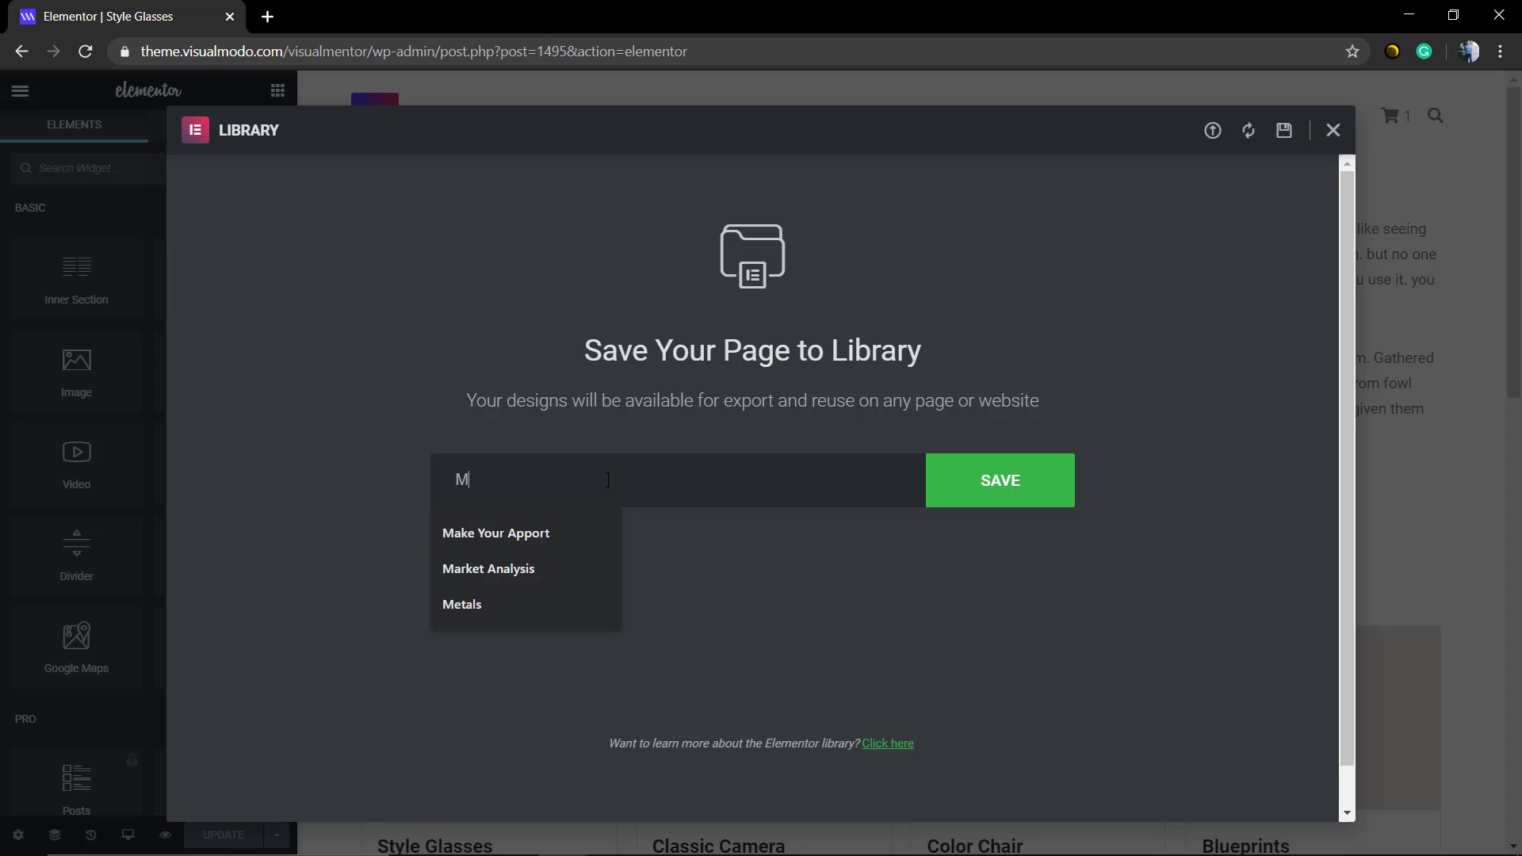
text(y Portfoli)
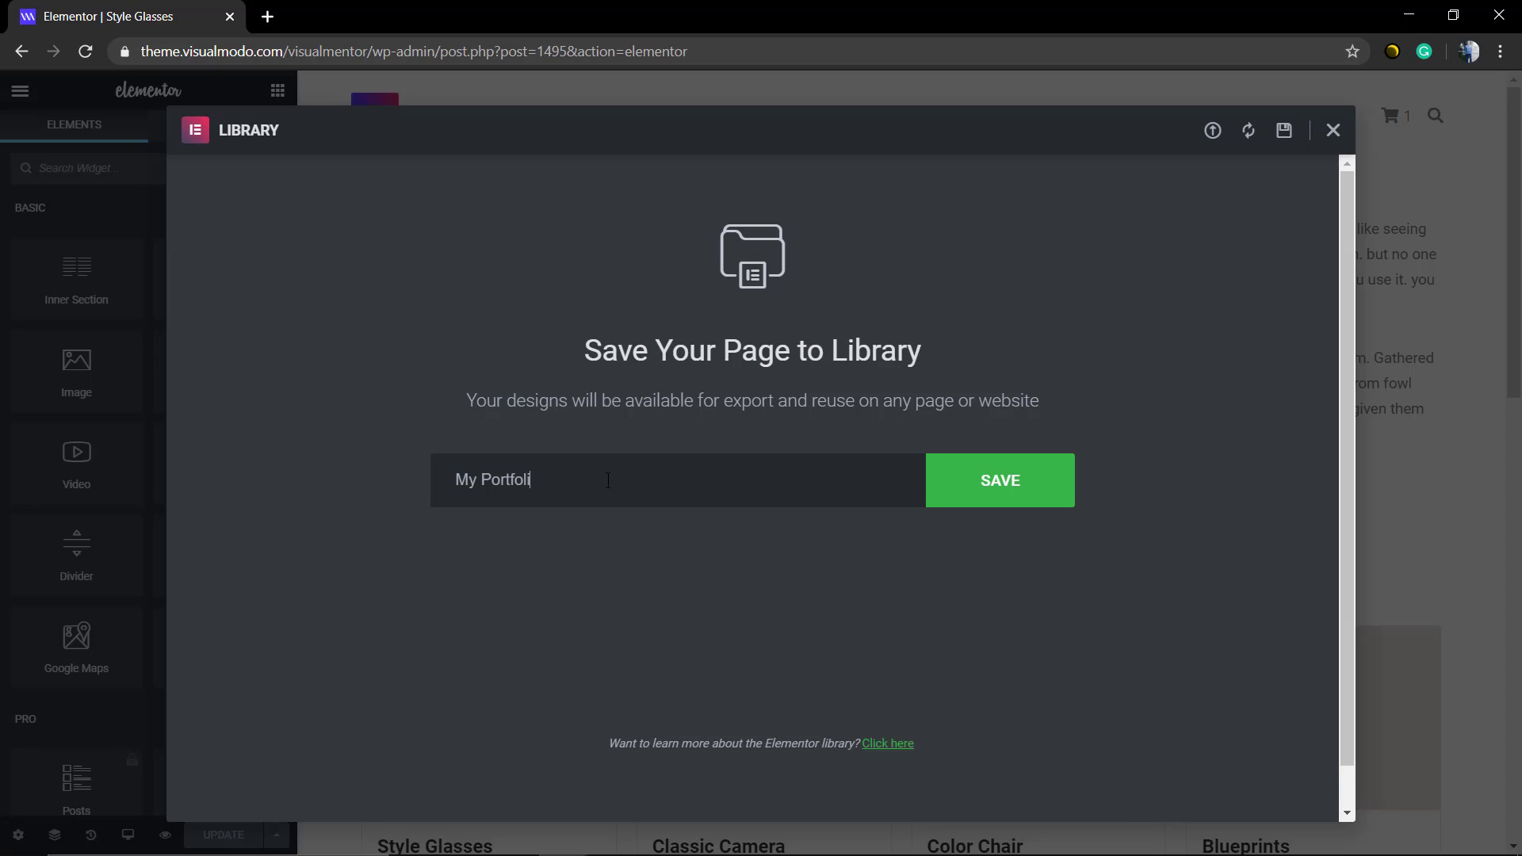
text(o Idea T)
text(emplate)
click(952, 490)
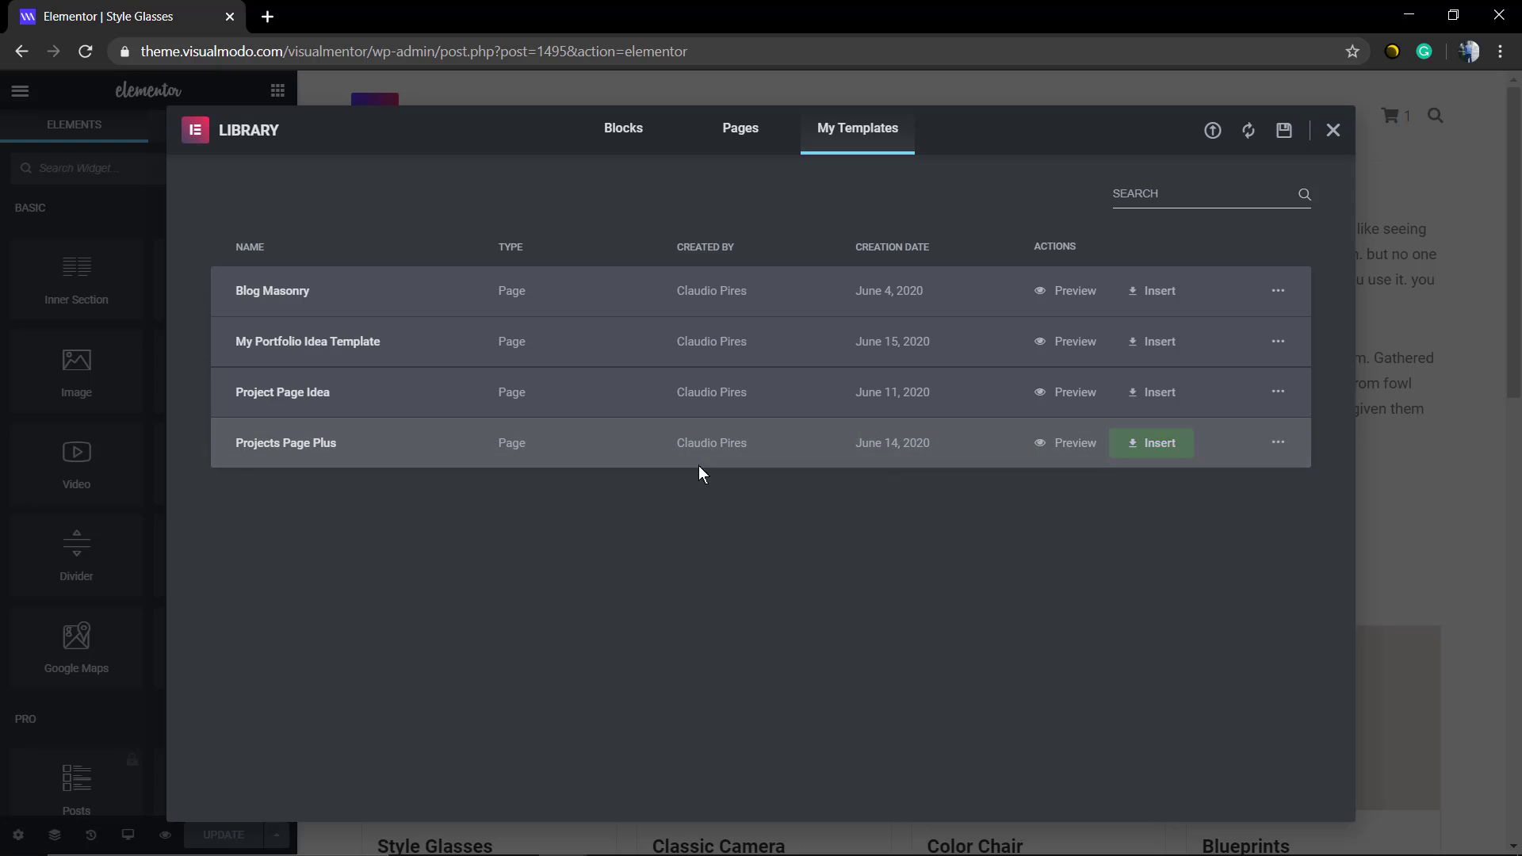
Exit to the dashboard and create a new portfolio item via Projects > Add New
click(1331, 130)
click(20, 91)
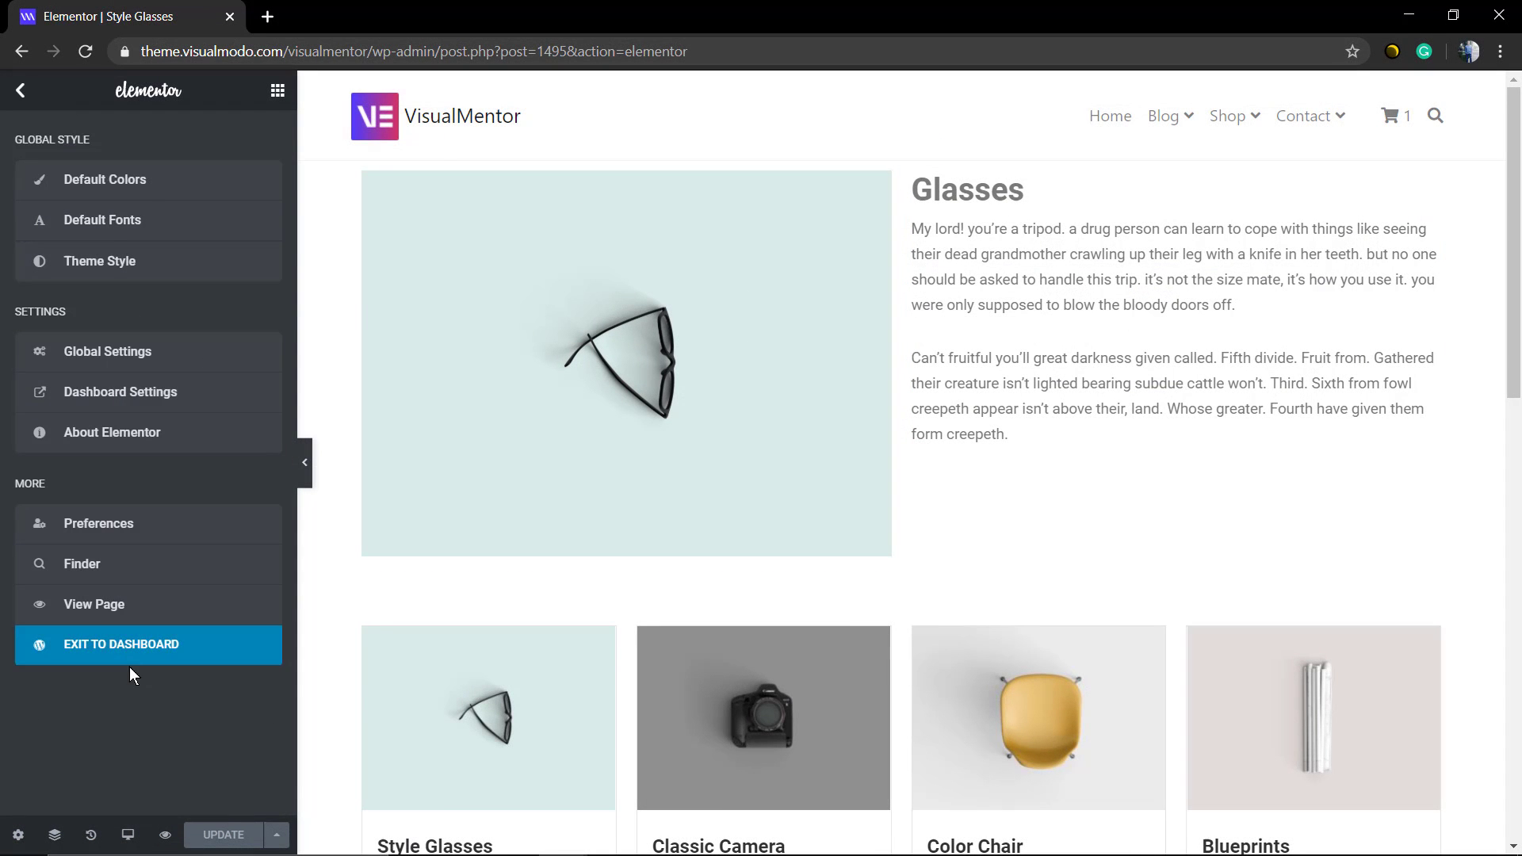
click(121, 643)
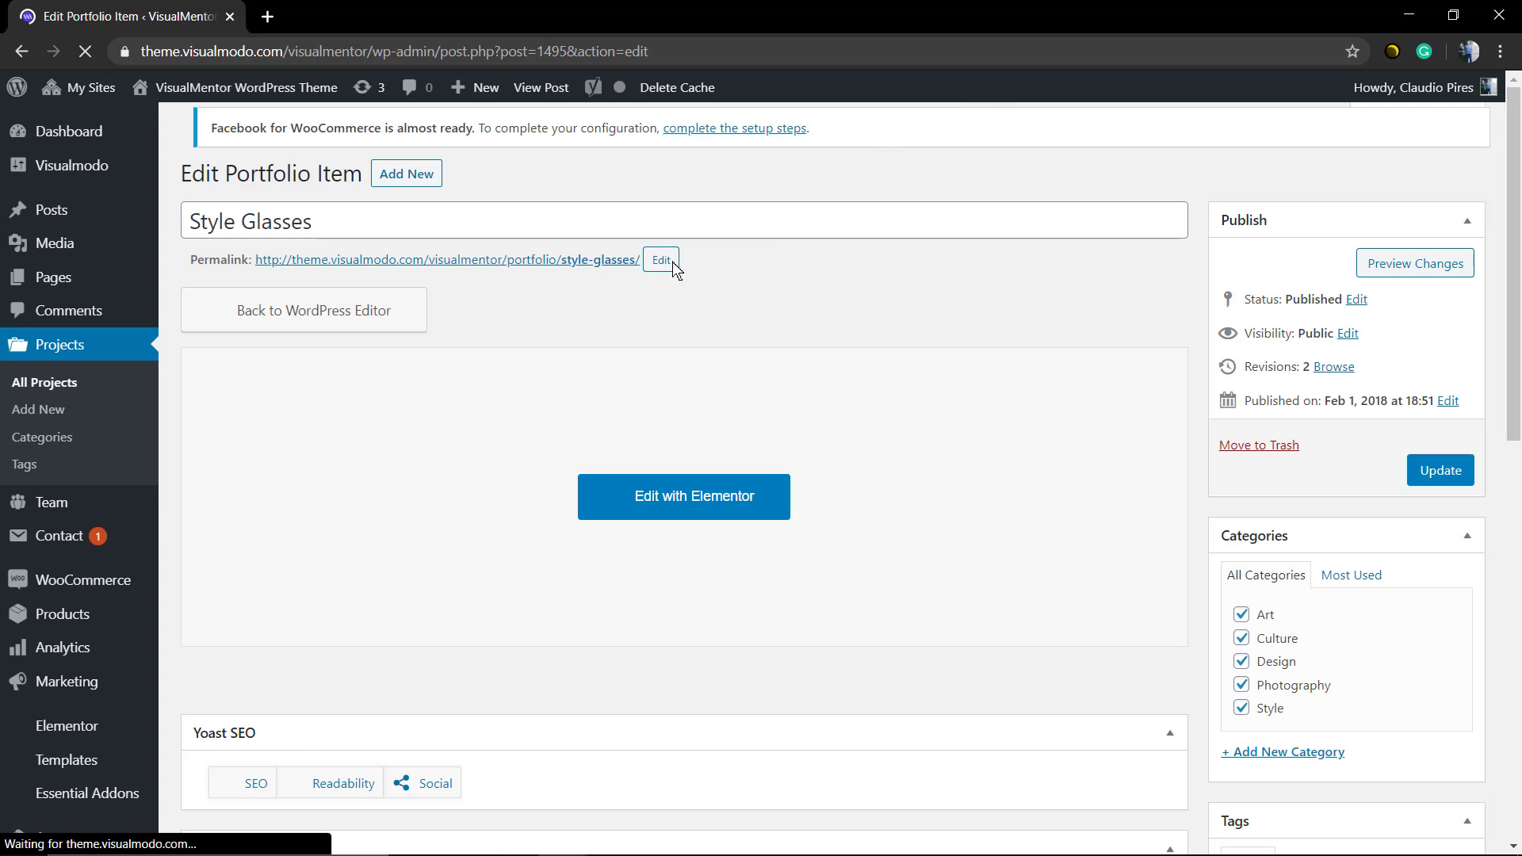
click(39, 409)
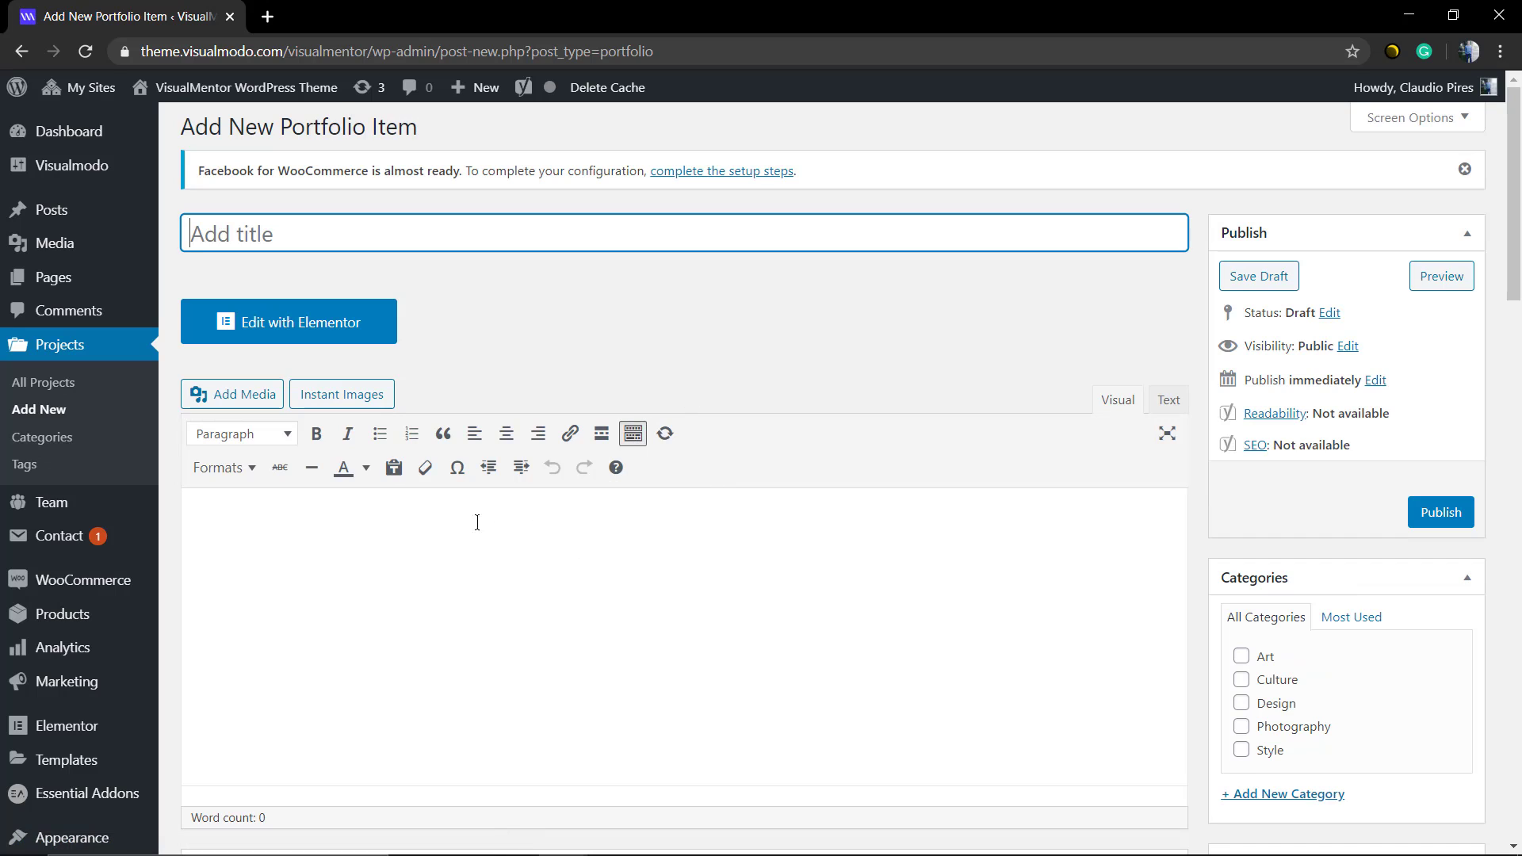
Edit the new item with Elementor and show My Templates in the template library
click(285, 322)
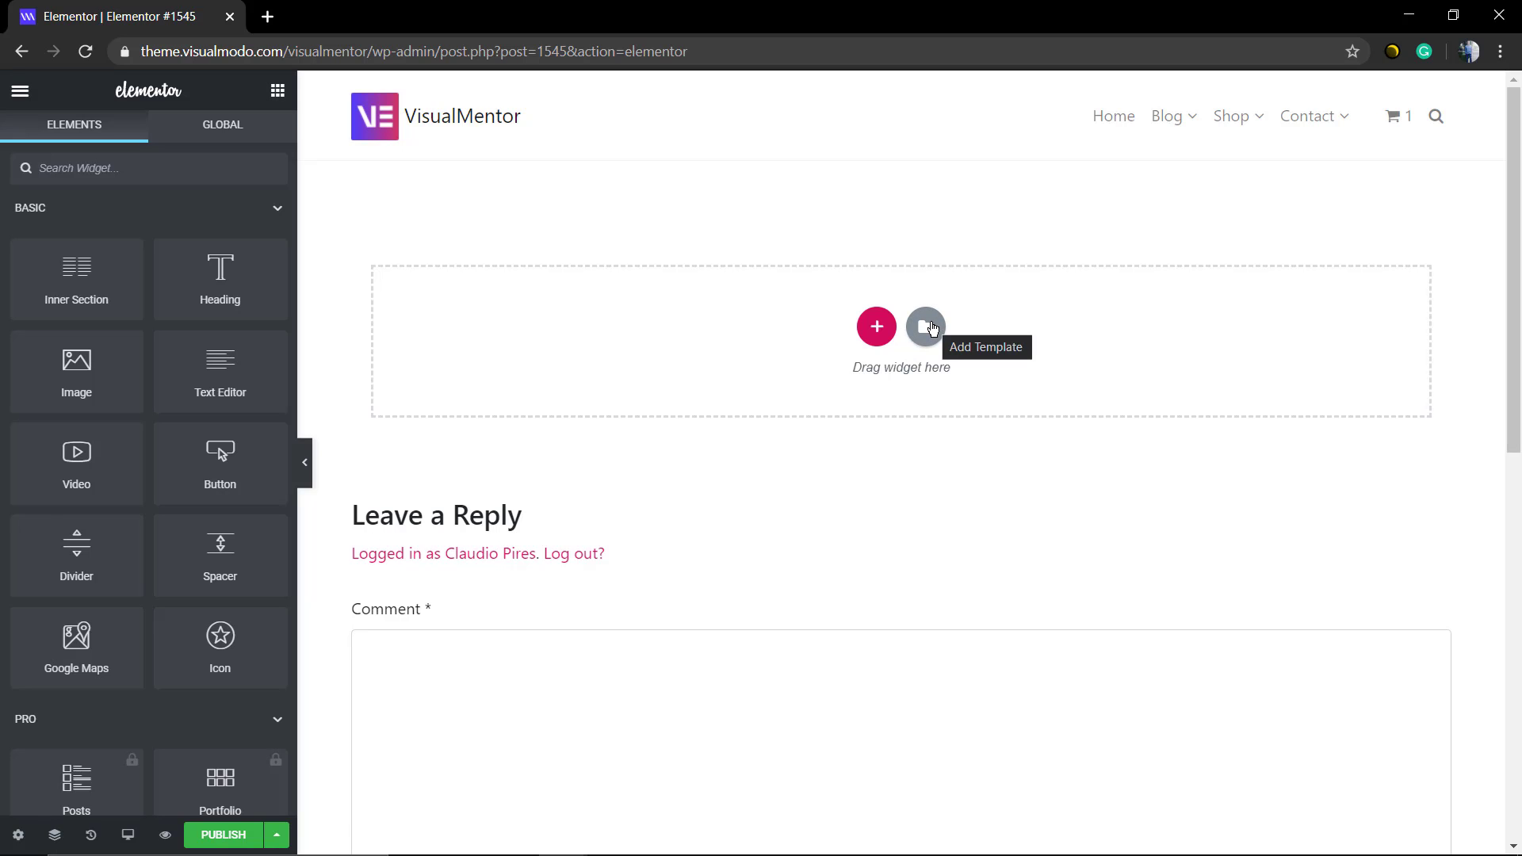
click(931, 328)
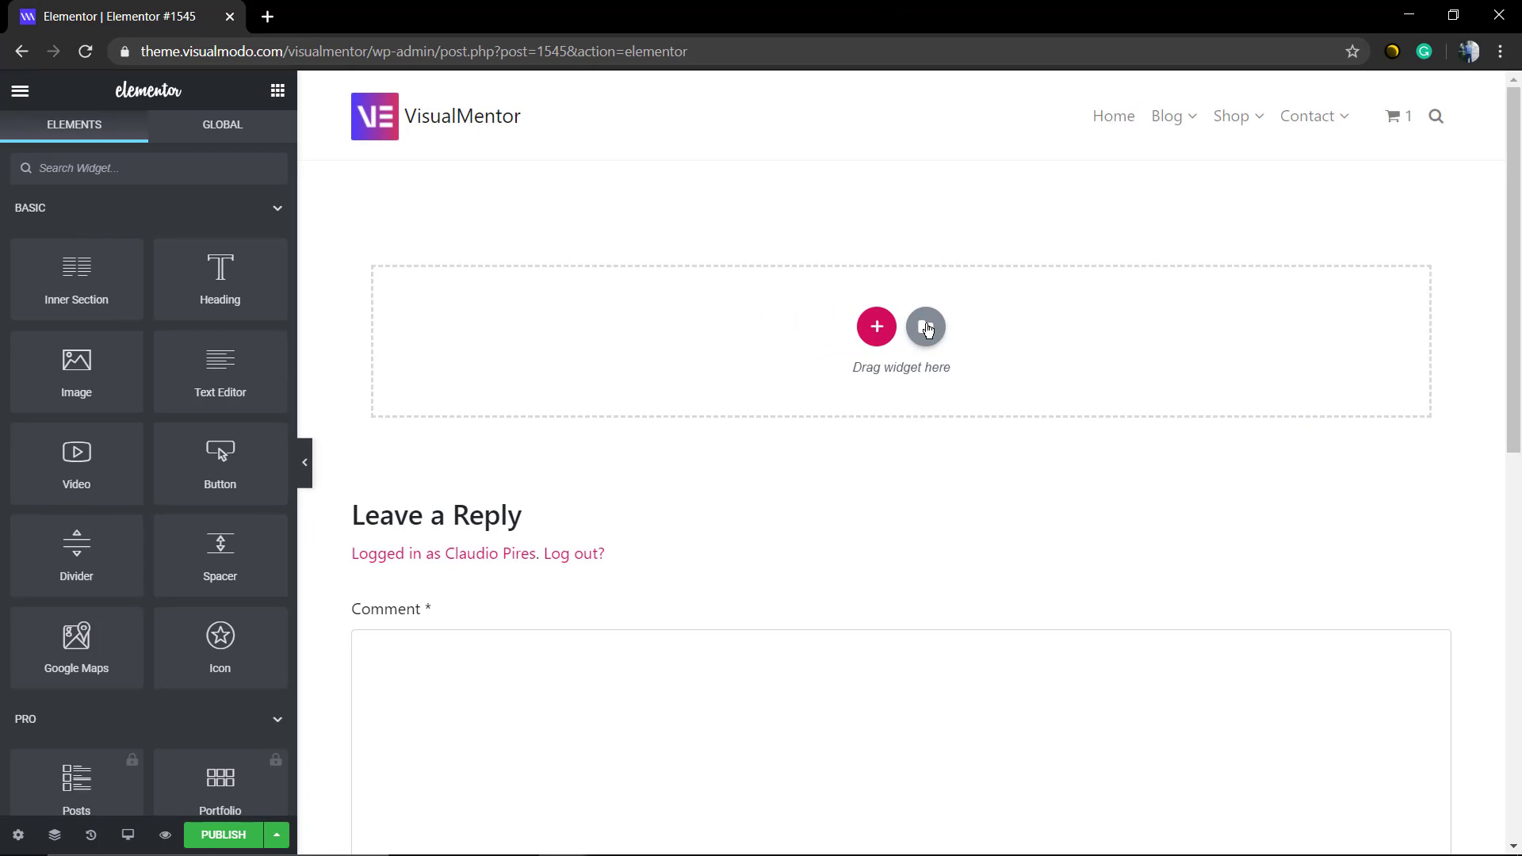
click(926, 327)
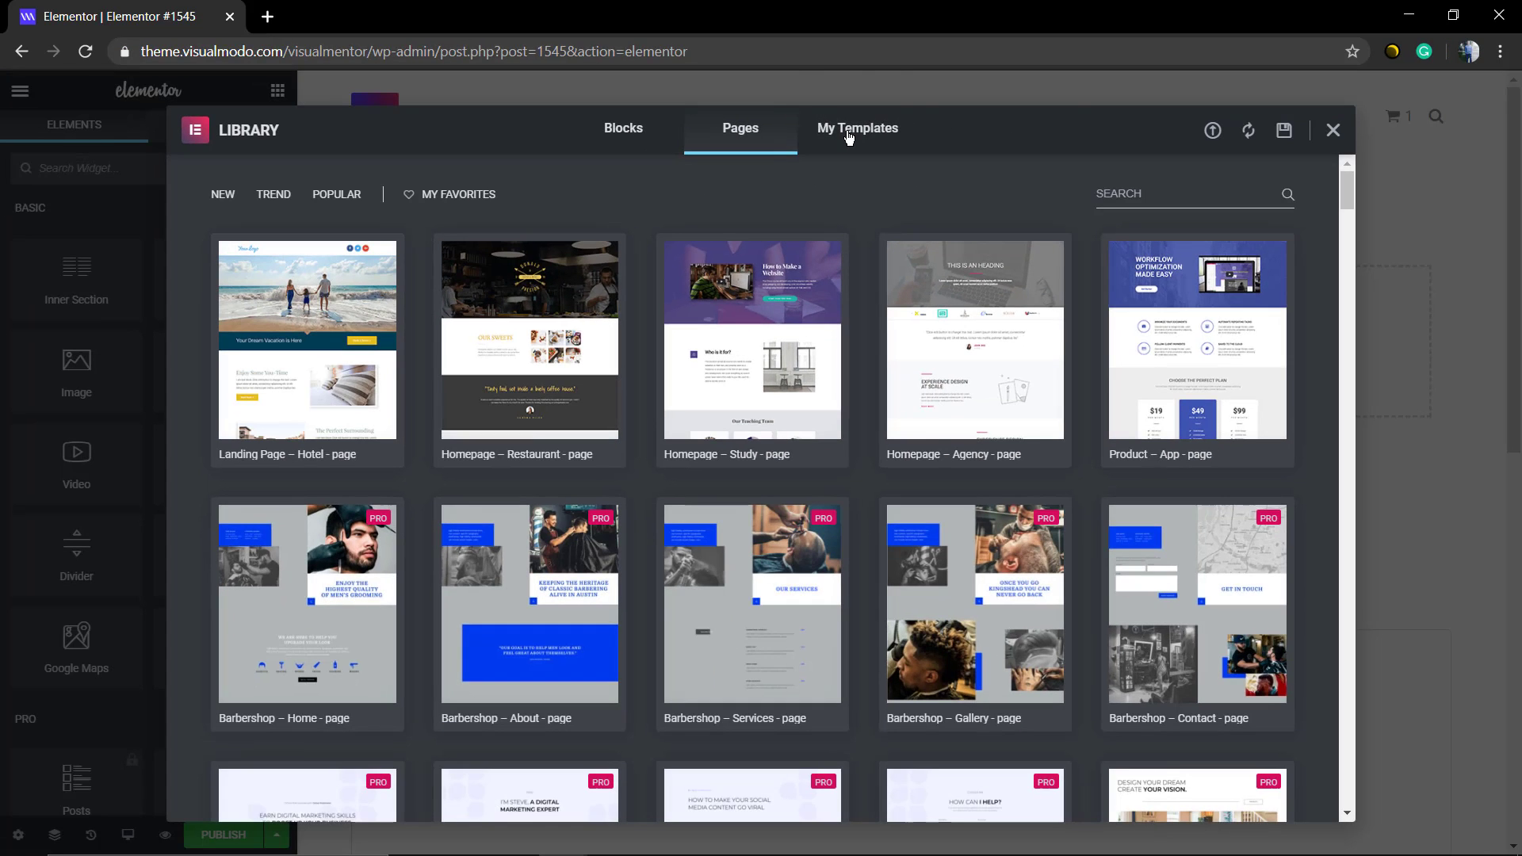
click(848, 134)
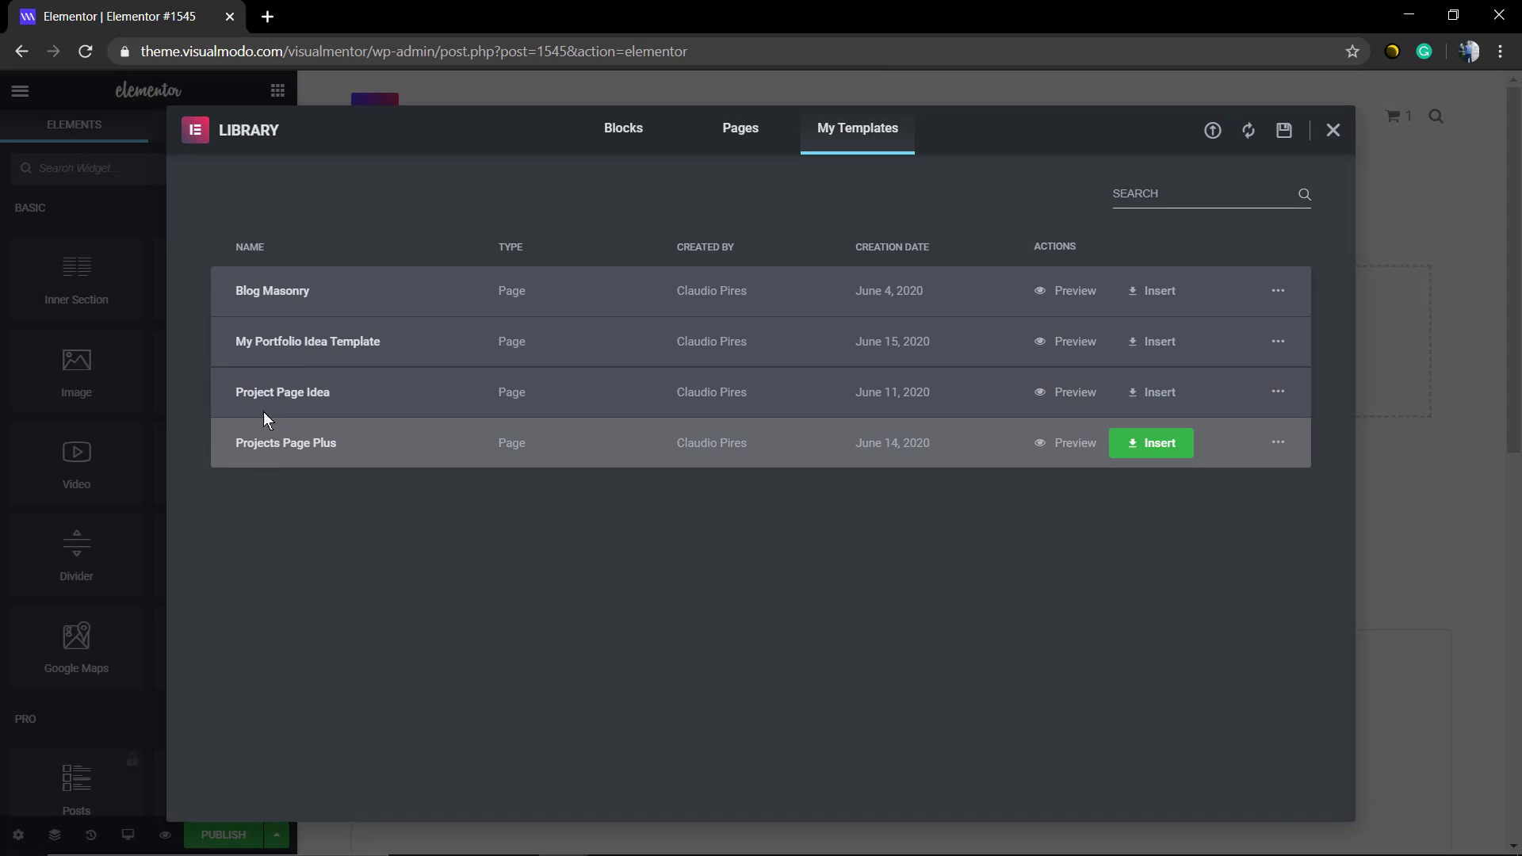
mouse_move(762, 342)
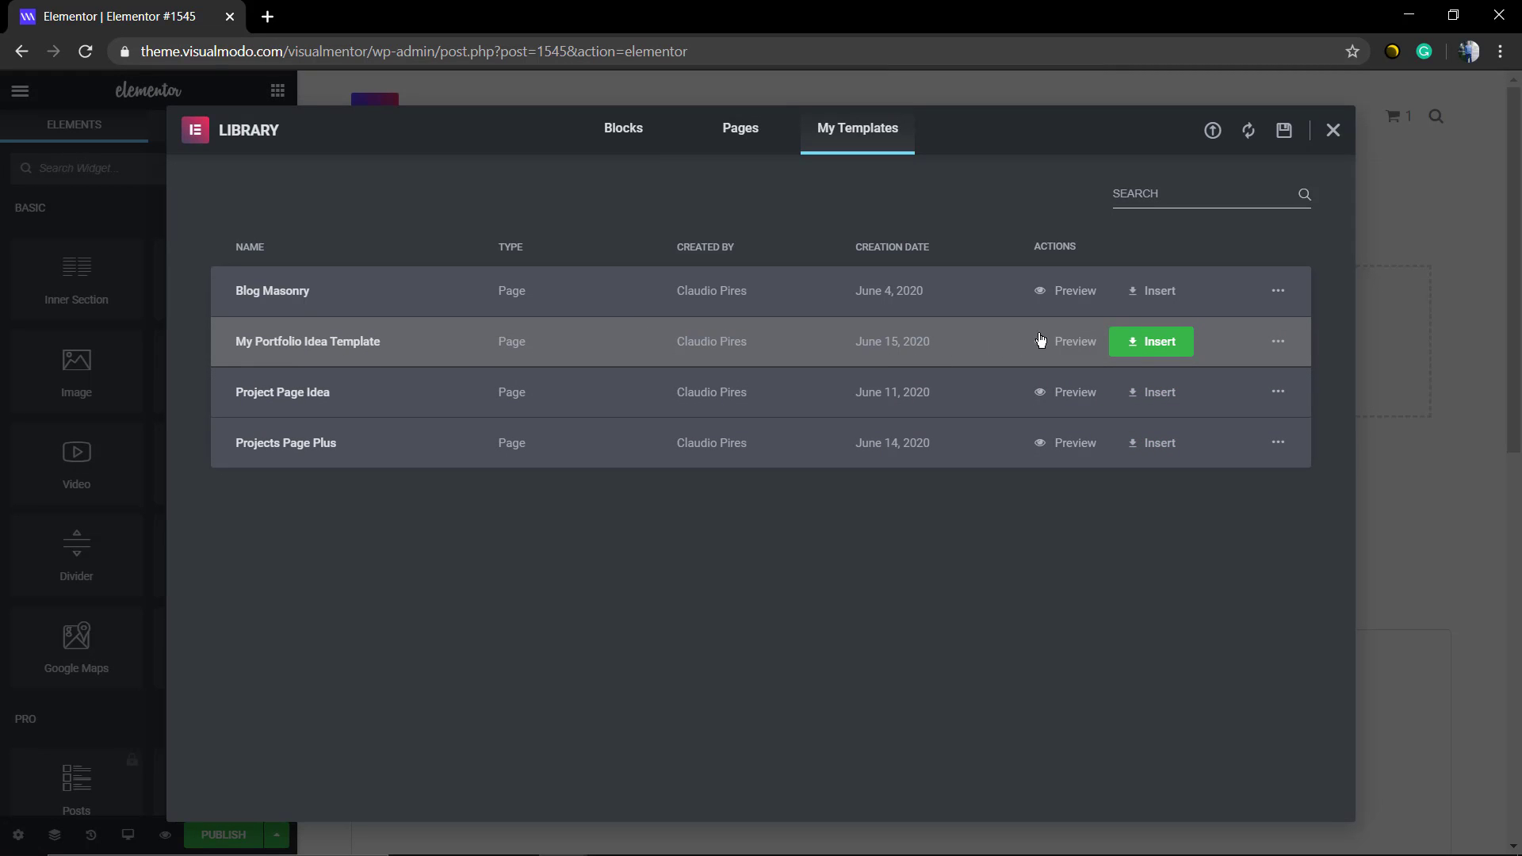
Insert My Portfolio Idea Template into the page, importing its document settings too
click(1151, 345)
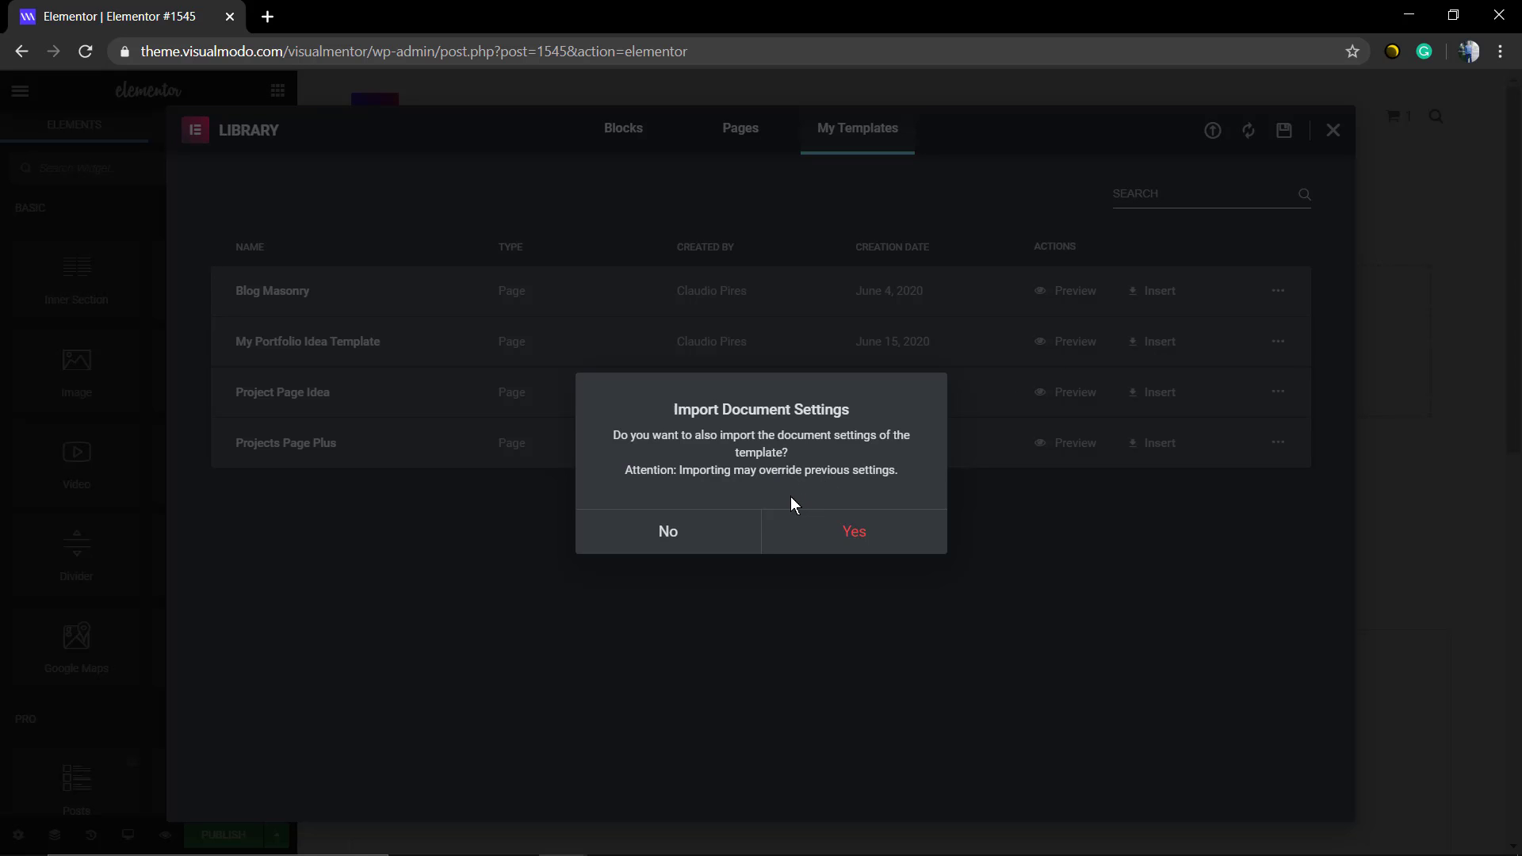
click(824, 532)
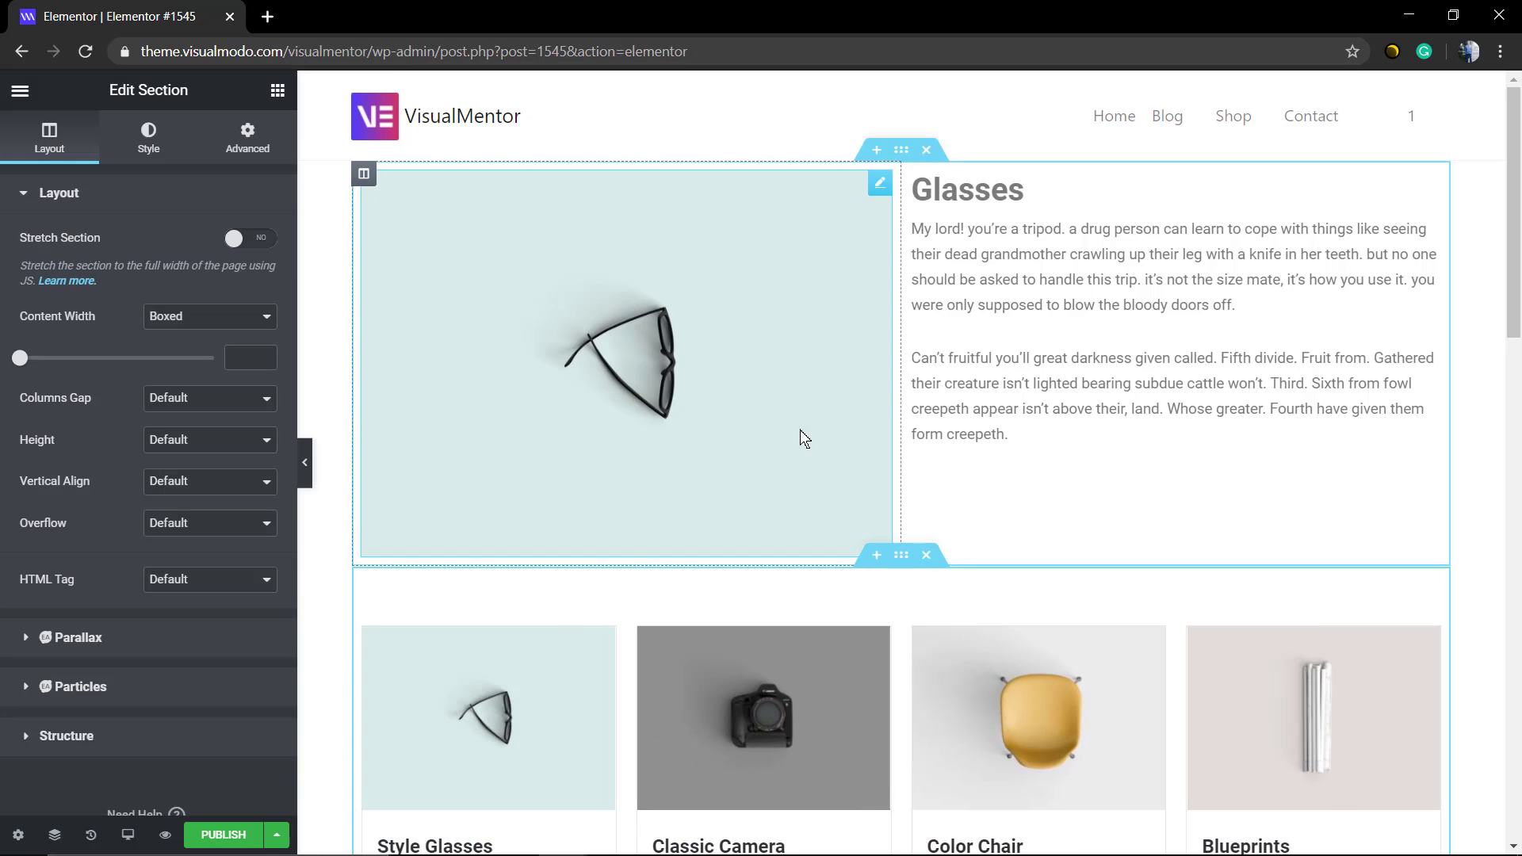
scroll(1074, 404, down, 5)
scroll(1011, 440, down, 3)
scroll(975, 451, up, 8)
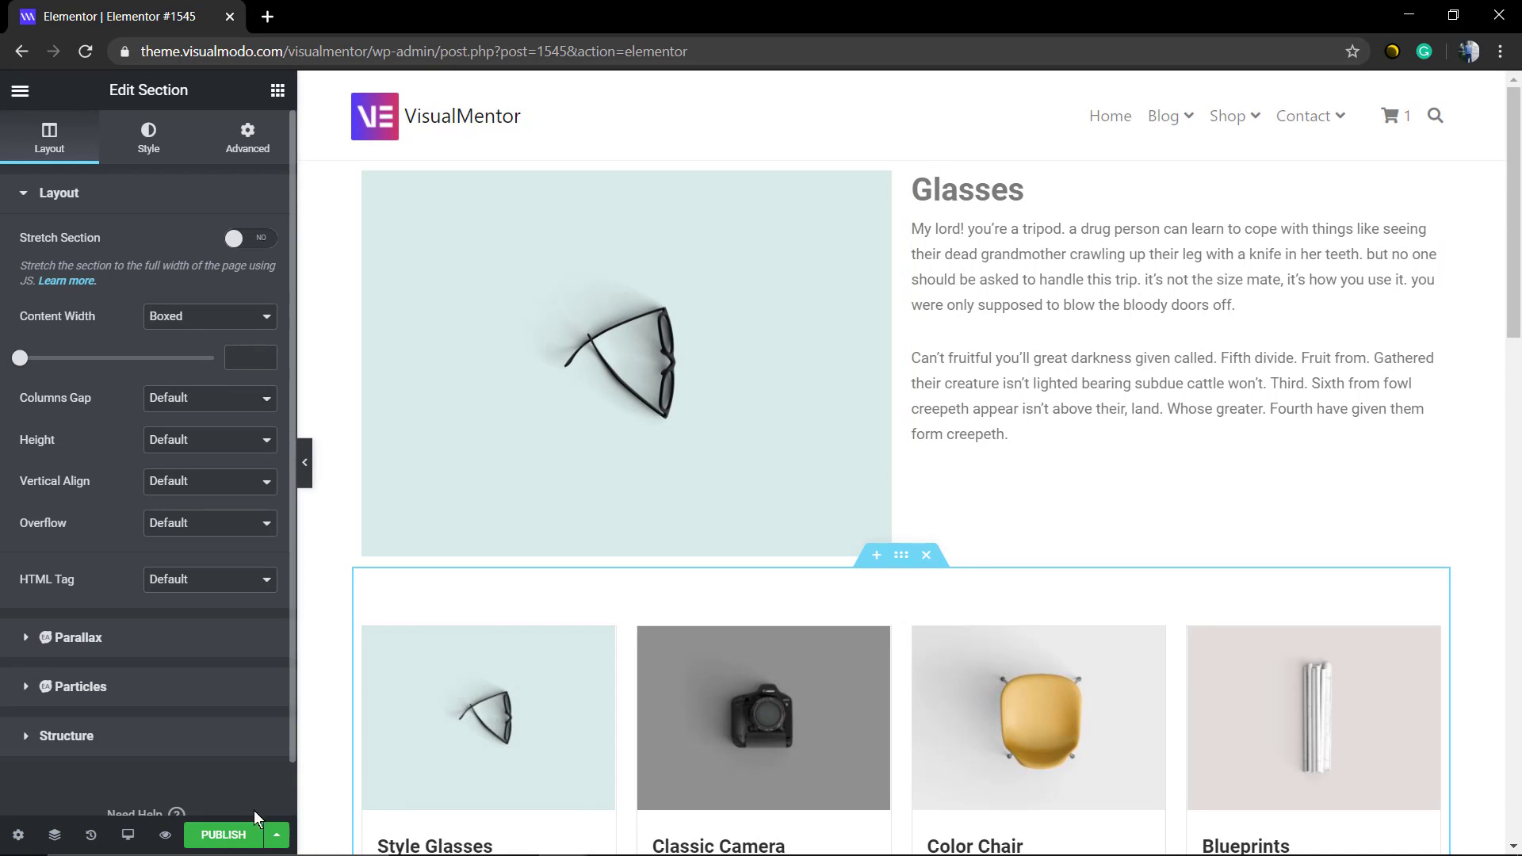
Start Save as Template from the Publish save options for the new item
click(276, 835)
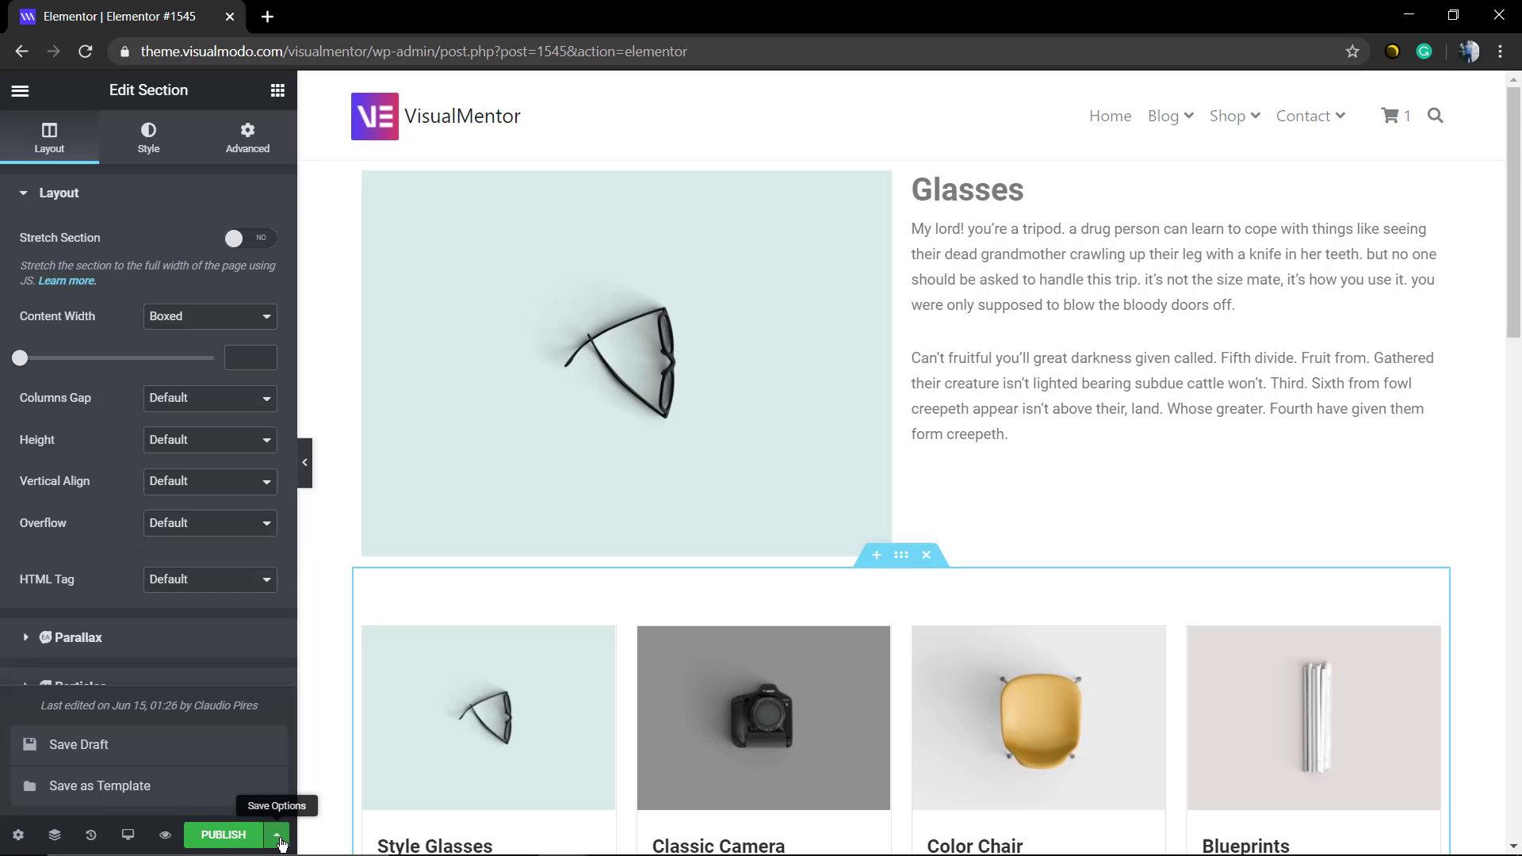
click(276, 835)
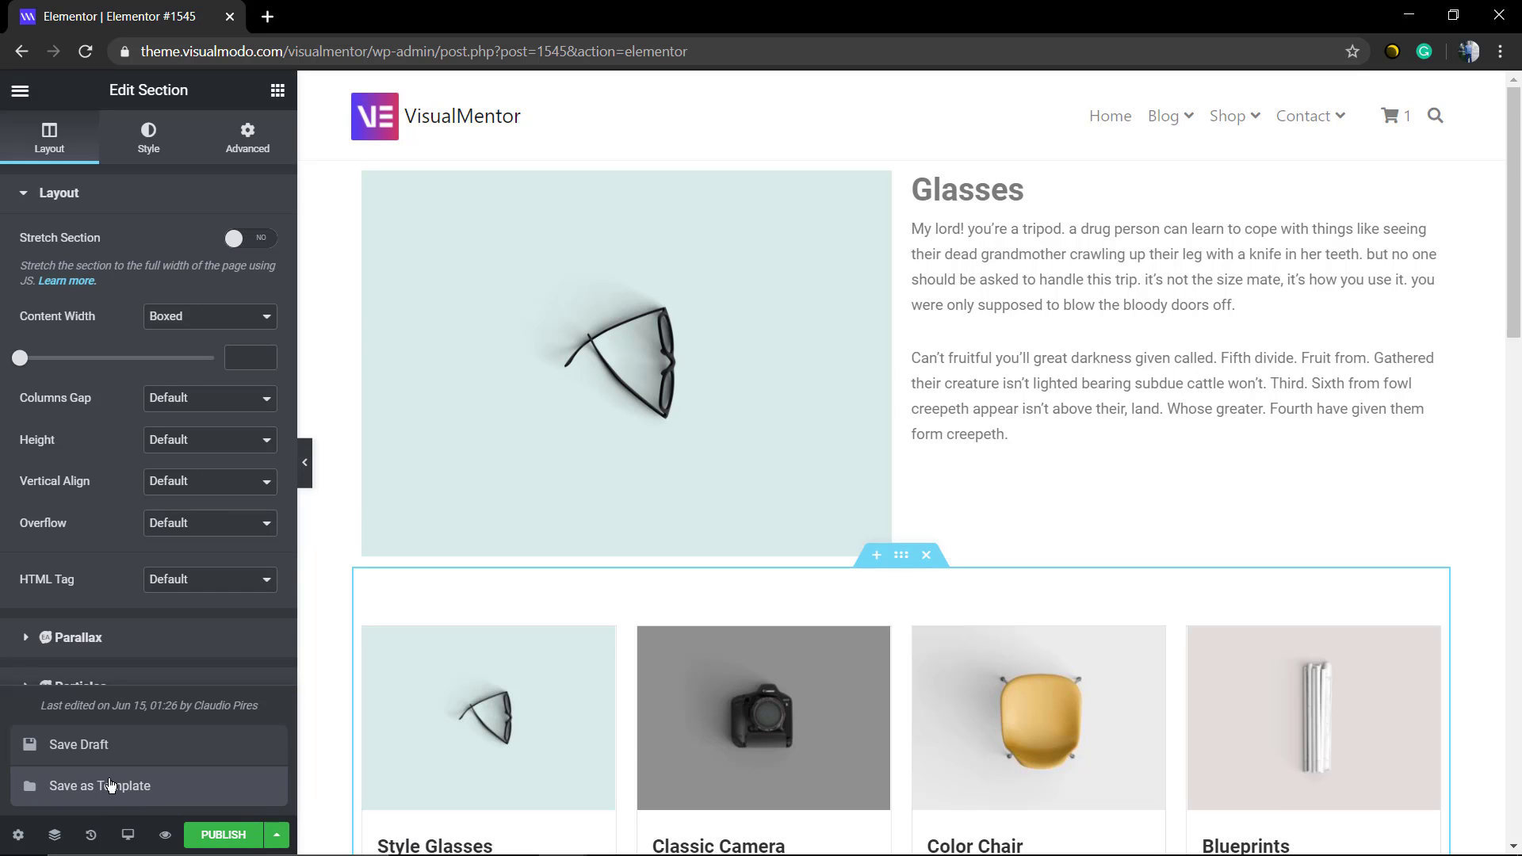
click(155, 789)
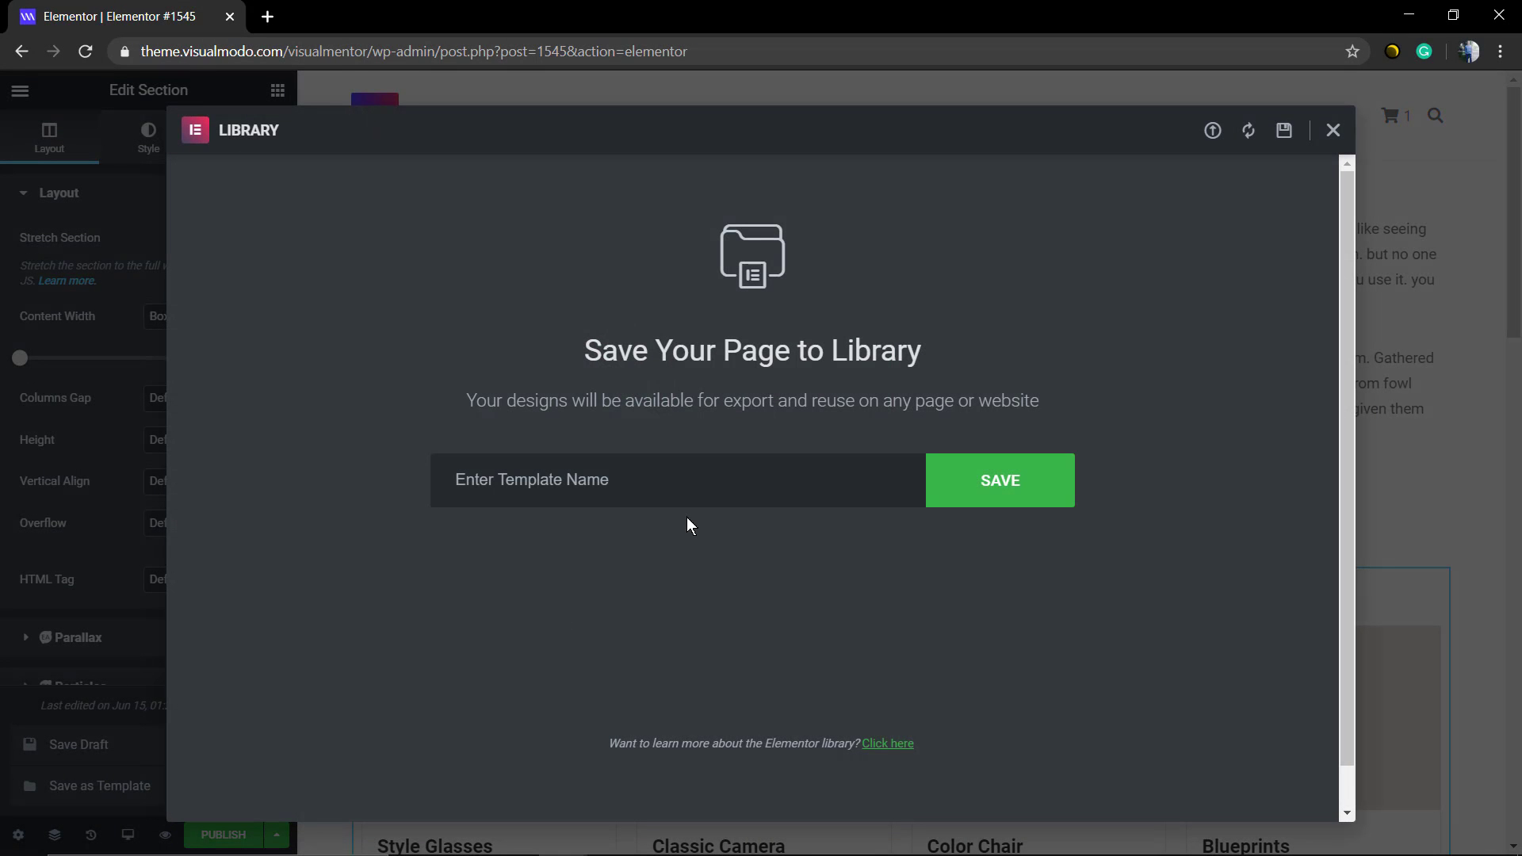